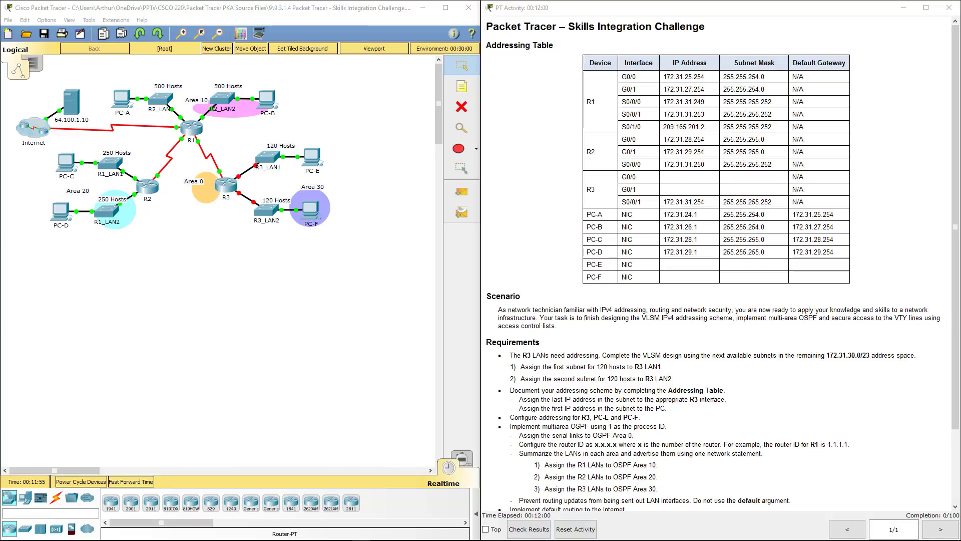
# Scroll through the PT Activity addressing table and requirements for the Skills Integration Challenge.
pyautogui.click(660, 309)
pyautogui.scroll(-1, 661, 308)
pyautogui.scroll(1, 660, 309)
pyautogui.scroll(-3, 534, 239)
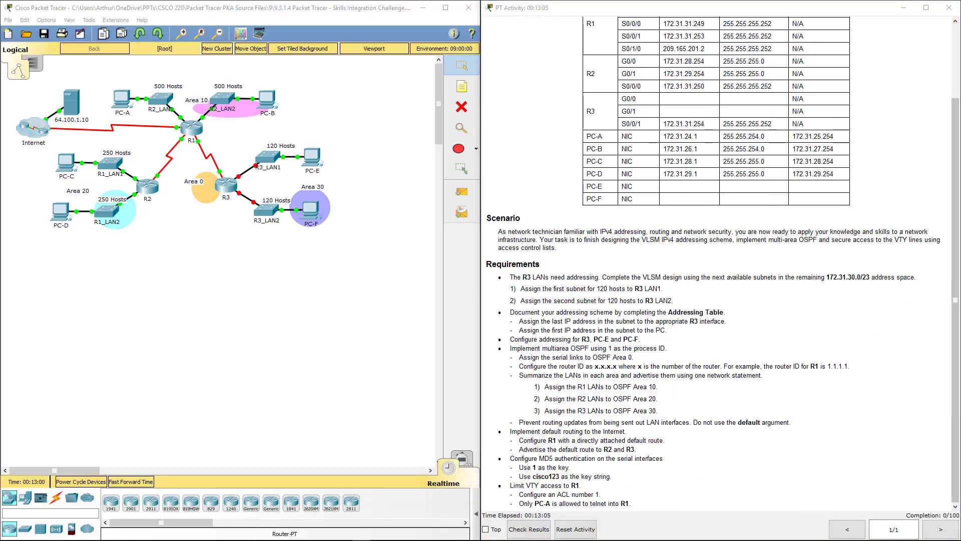
# Dock the Word instructions on the right half and scroll to the Addressing Table's blank R3 rows.
pyautogui.hotkey('alt', 'Tab')
pyautogui.press('super+Right')
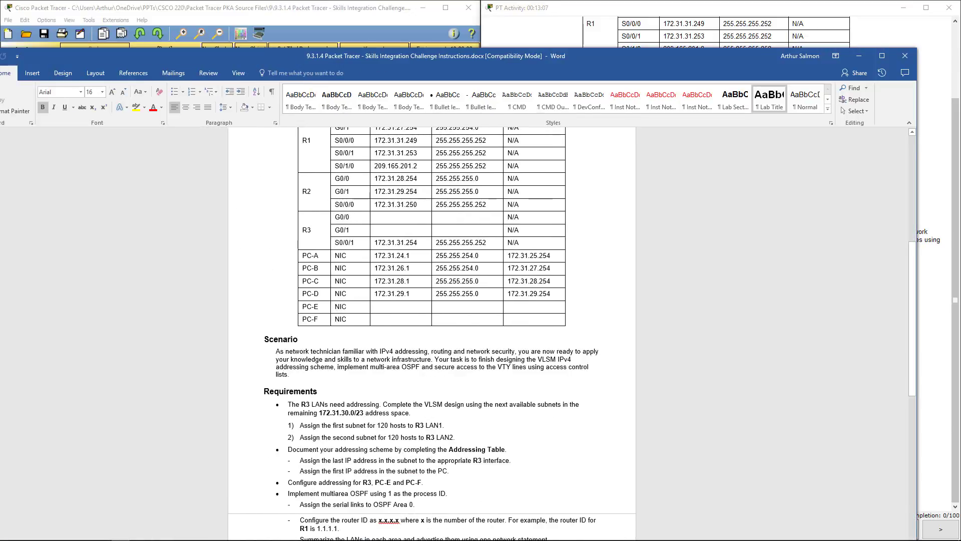
pyautogui.click(538, 303)
pyautogui.scroll(10, 549, 301)
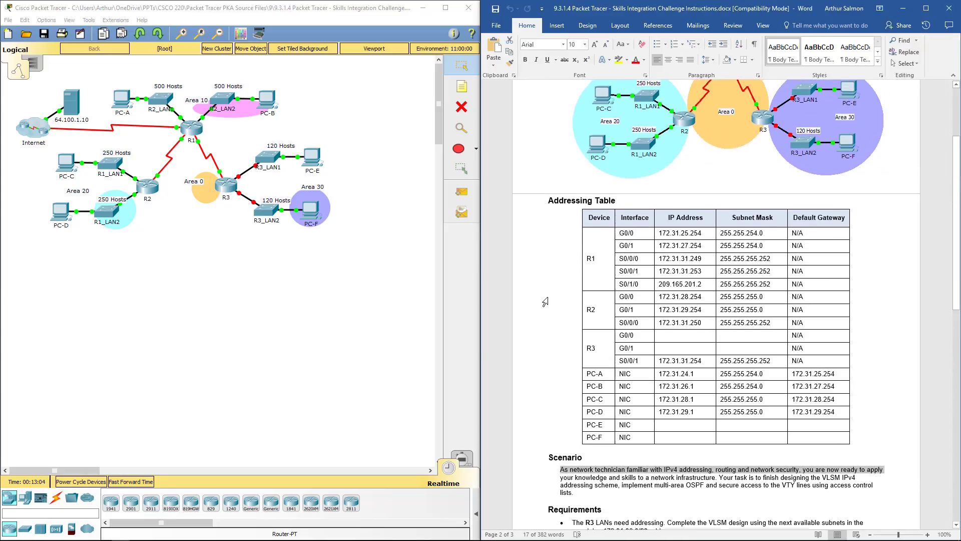
pyautogui.scroll(-12, 548, 299)
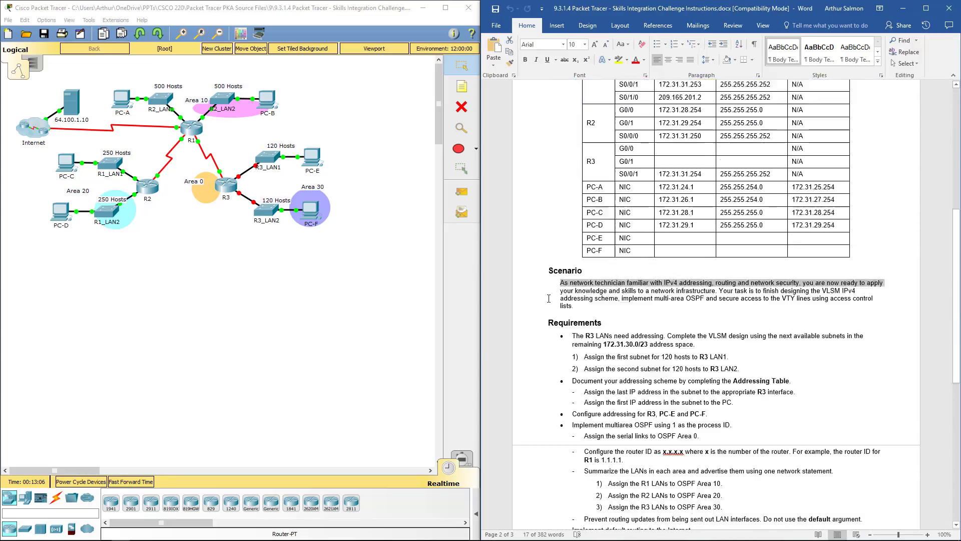
pyautogui.scroll(5, 548, 298)
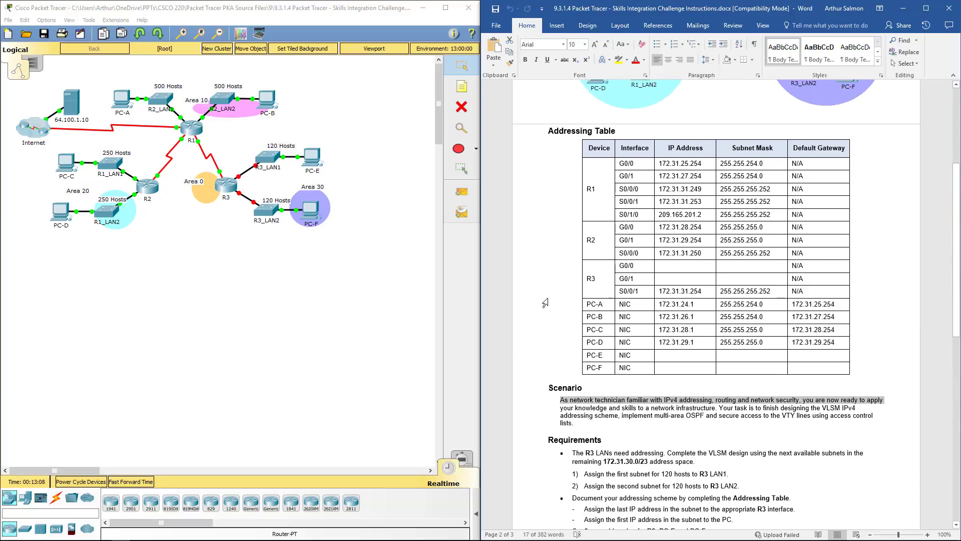
pyautogui.scroll(-1, 545, 302)
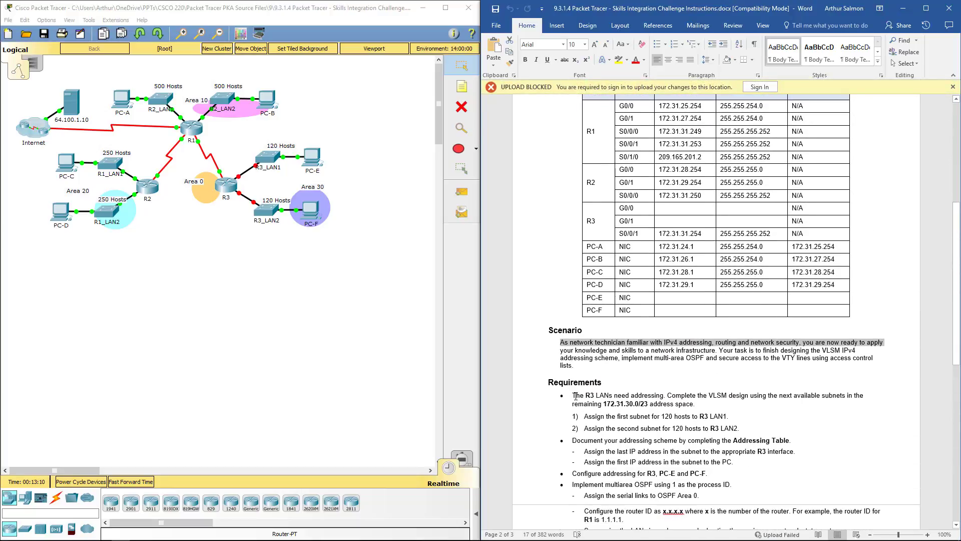
pyautogui.moveTo(598, 396); pyautogui.dragTo(715, 403)
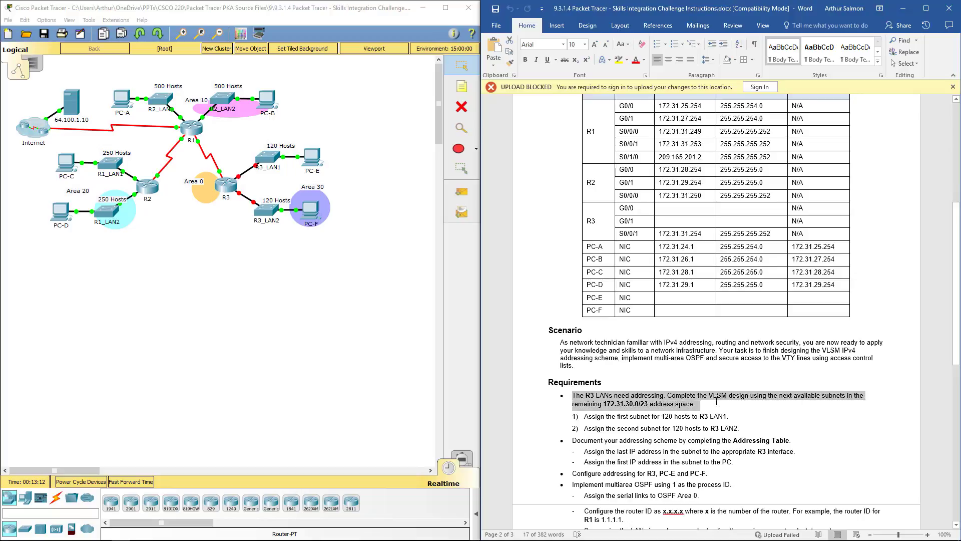
pyautogui.click(759, 413)
pyautogui.scroll(3, 759, 414)
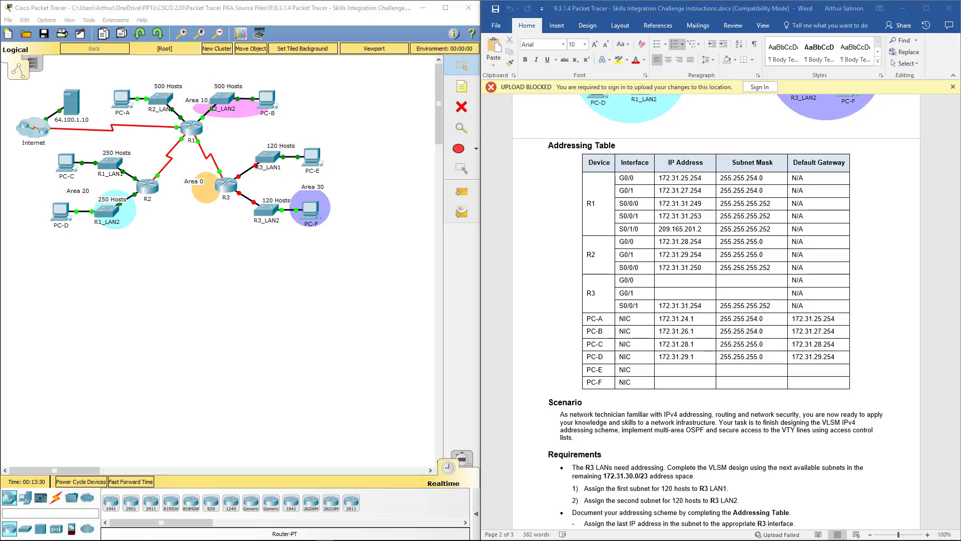
# Enter R3 G0/0 as 172.31.30.126 and G0/1 as 172.31.30.254, both with mask 255.255.255.128.
pyautogui.click(669, 279)
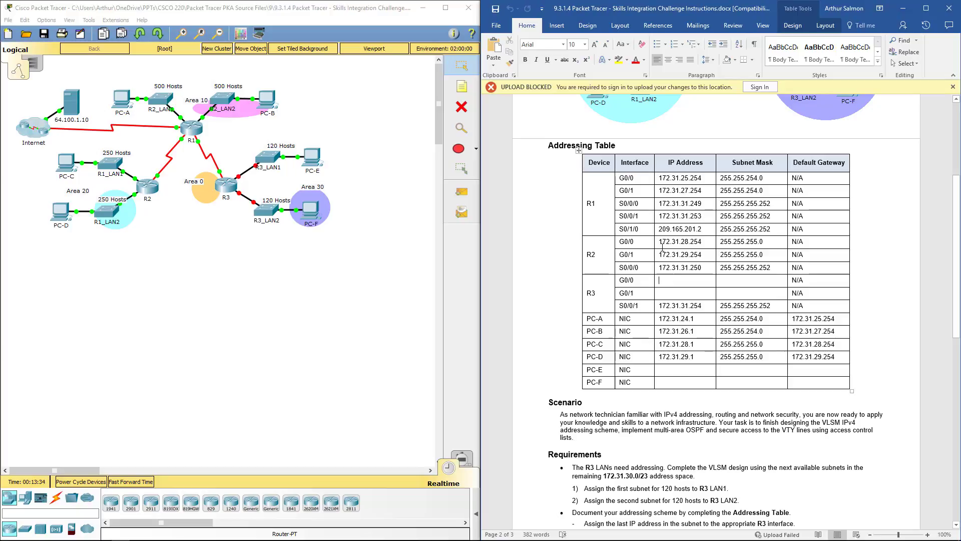
pyautogui.write('172.')
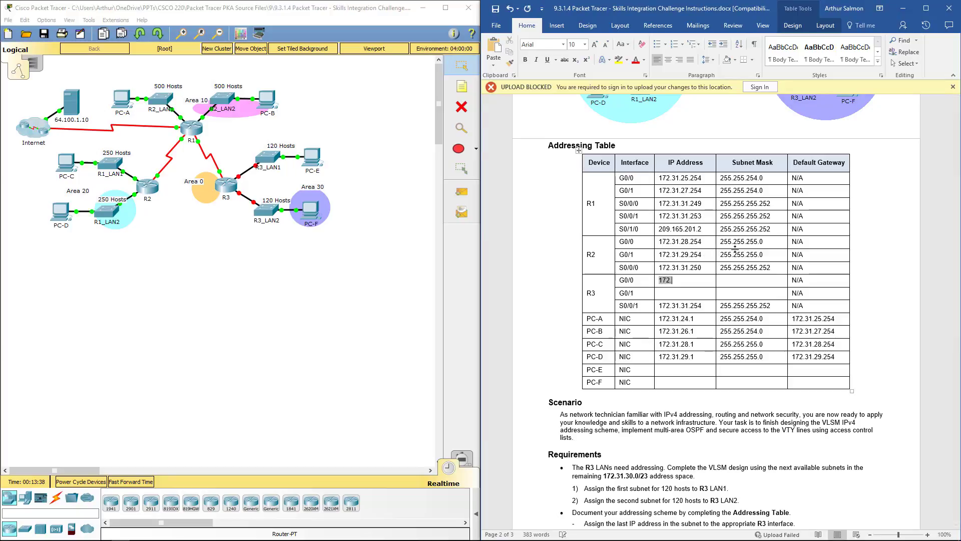
pyautogui.write('31.30.126')
pyautogui.press('Tab')
pyautogui.write('255.255.255.')
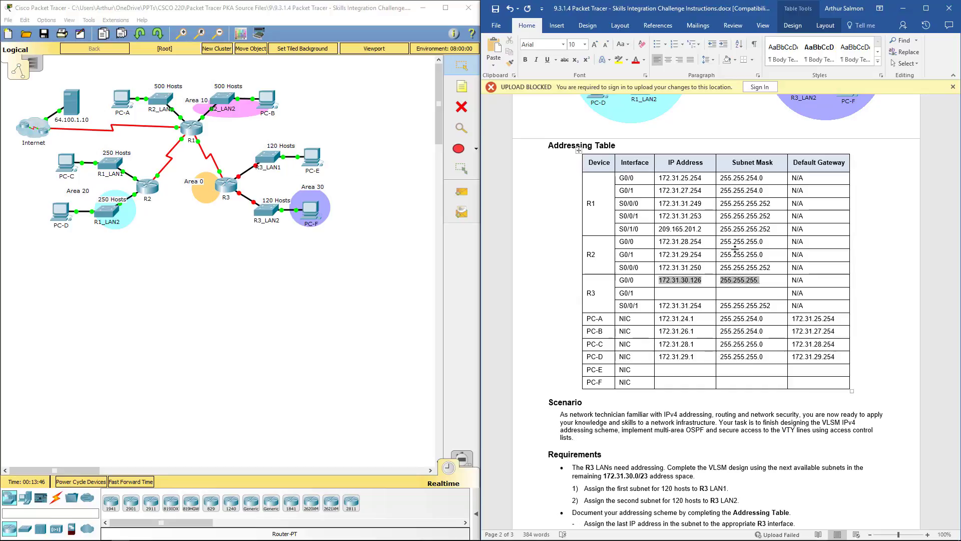
pyautogui.write('128')
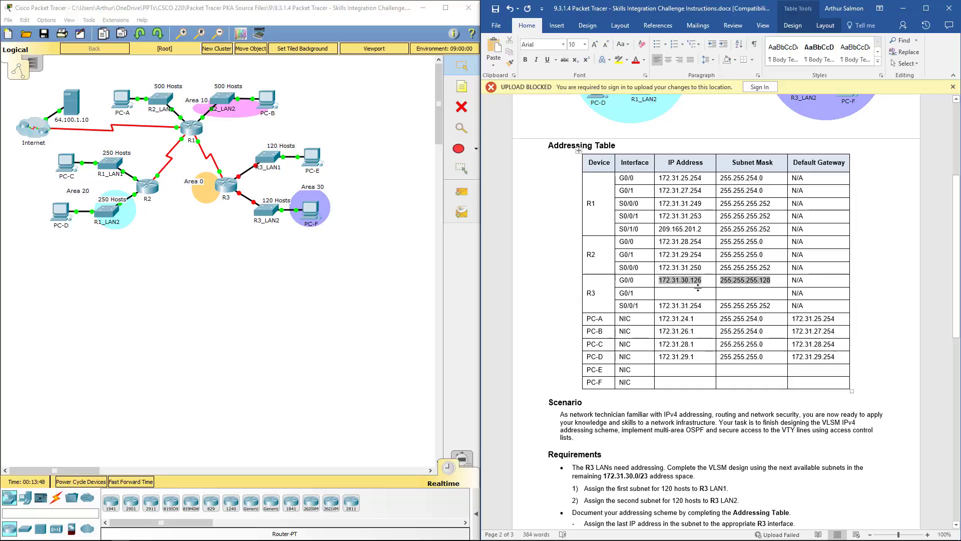
pyautogui.write('172.31.30.254')
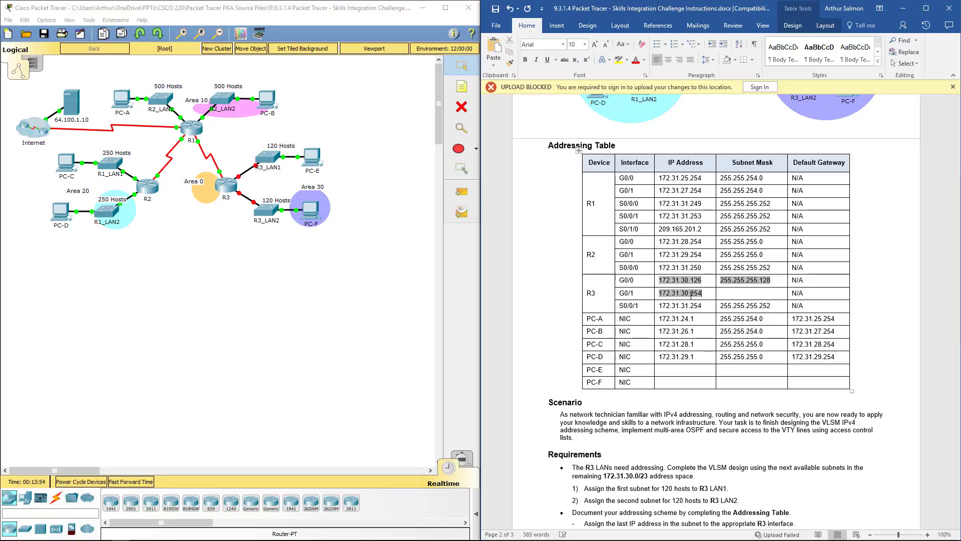
pyautogui.press('Tab')
pyautogui.write('255.255.25.2')
pyautogui.write('128')
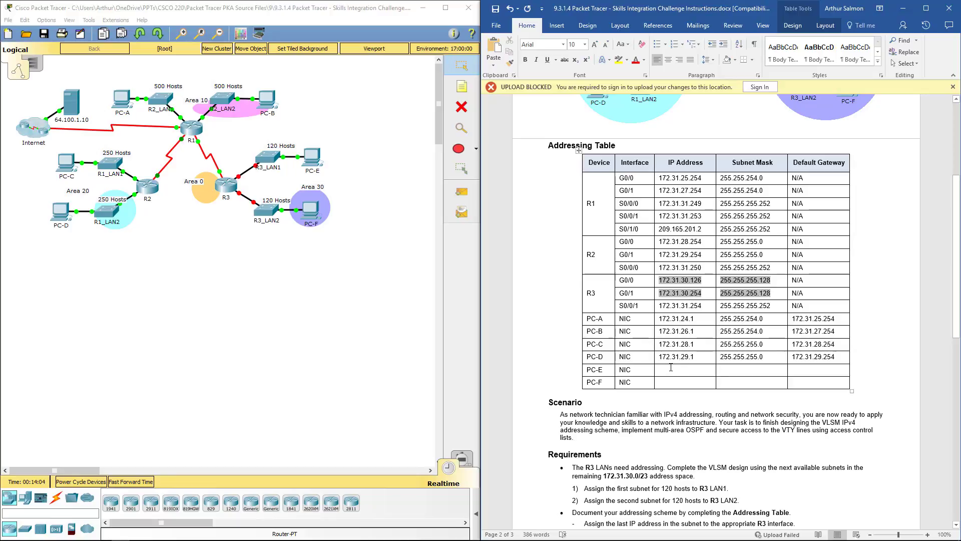
# Give PC-E IP 172.31.30.1 and gateway 172.31.30.126, and fill mask 255.255.255.128 for both PCs.
pyautogui.click(671, 367)
pyautogui.write('172.')
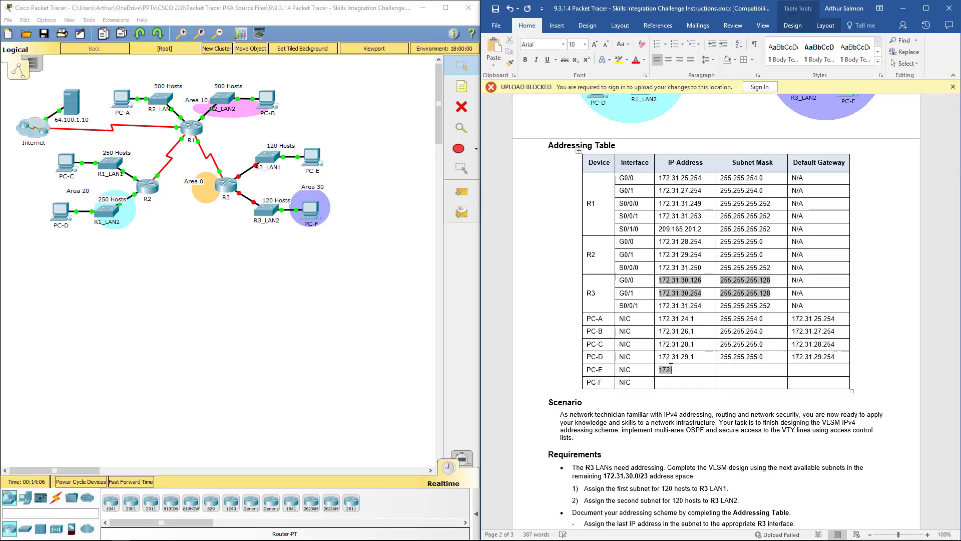
pyautogui.write('31.30.1')
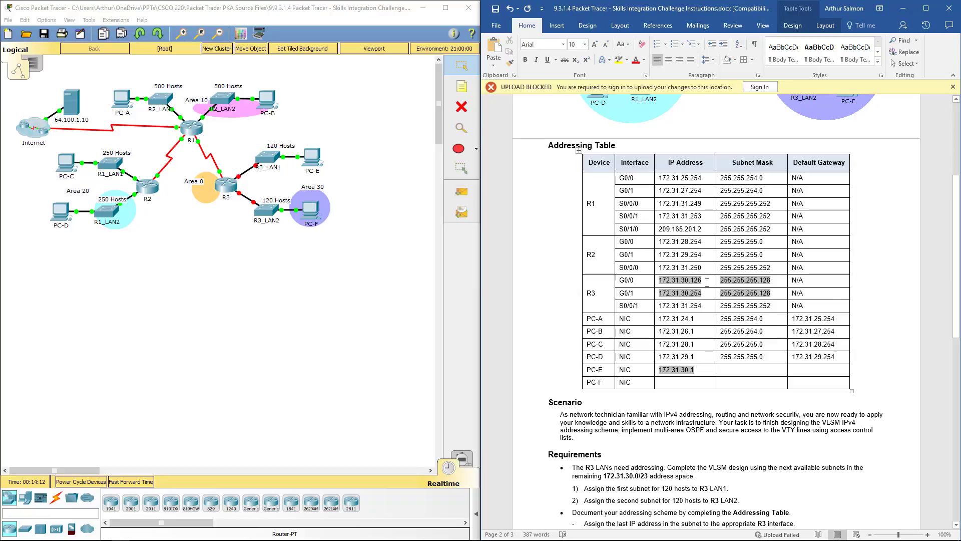
pyautogui.moveTo(704, 281); pyautogui.dragTo(659, 280)
pyautogui.hotkey('ctrl', 'c')
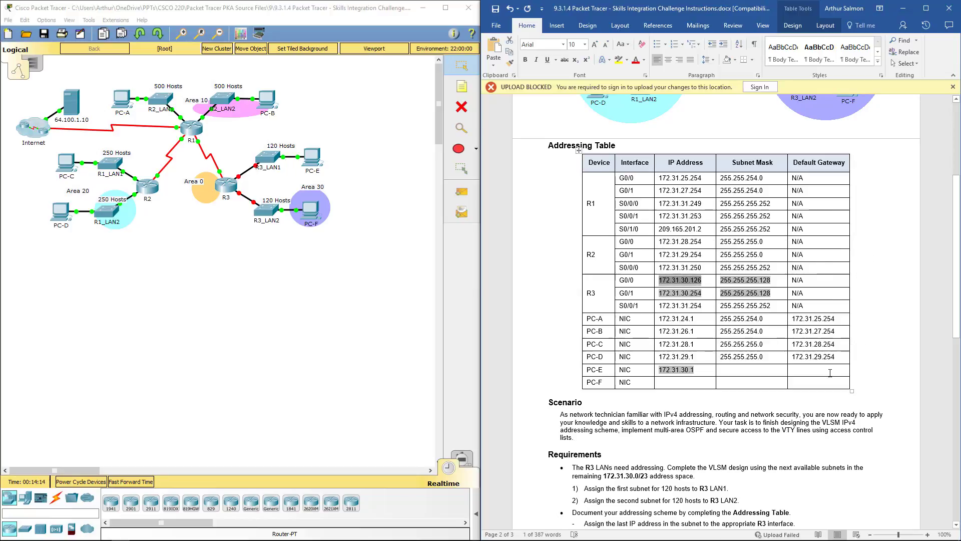
pyautogui.click(829, 374)
pyautogui.hotkey('ctrl', 'v')
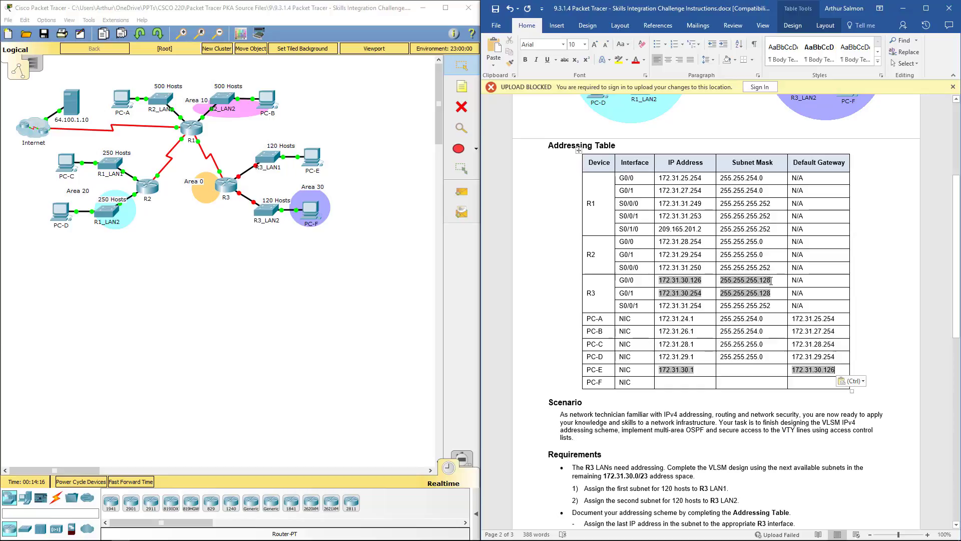
pyautogui.moveTo(770, 282); pyautogui.dragTo(719, 281)
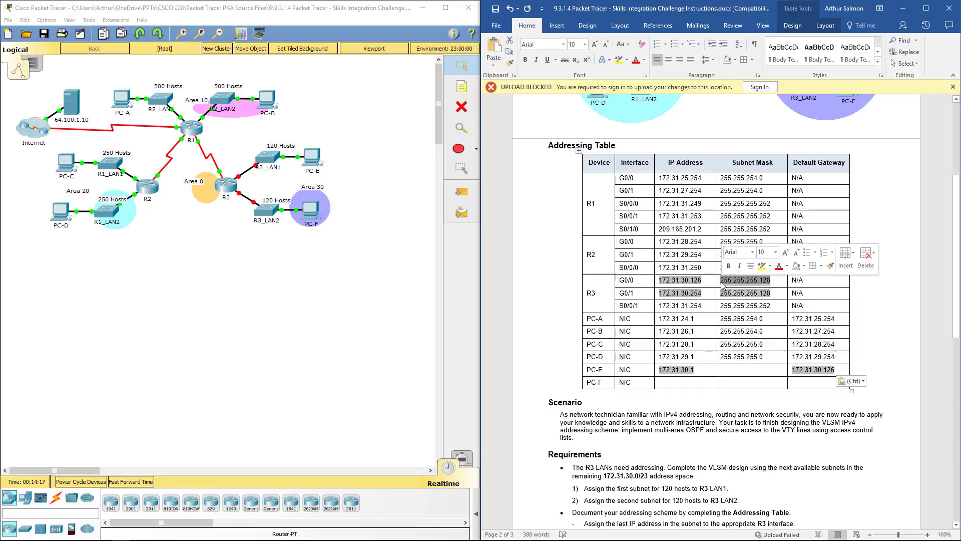
pyautogui.hotkey('ctrl', 'c')
pyautogui.click(732, 371)
pyautogui.hotkey('ctrl', 'v')
pyautogui.press('Down')
pyautogui.hotkey('ctrl', 'v')
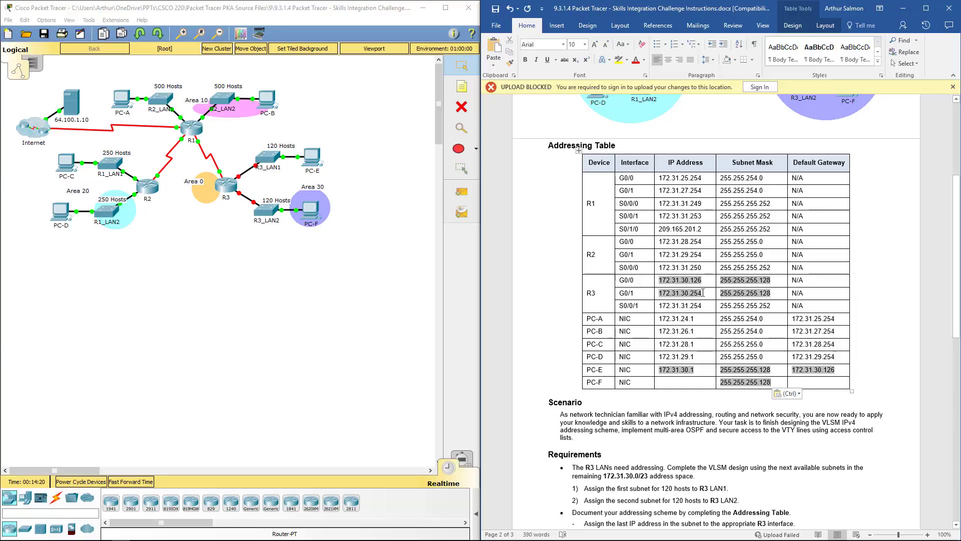
# Give PC-F gateway 172.31.30.254 and IP address 172.31.30.129.
pyautogui.moveTo(703, 292); pyautogui.dragTo(658, 293)
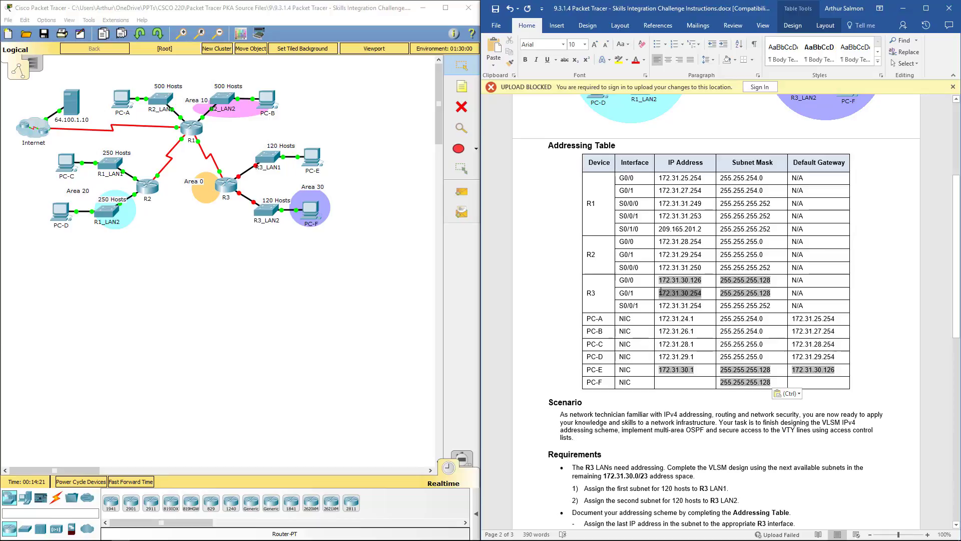
pyautogui.hotkey('ctrl', 'c')
pyautogui.click(825, 379)
pyautogui.hotkey('ctrl', 'v')
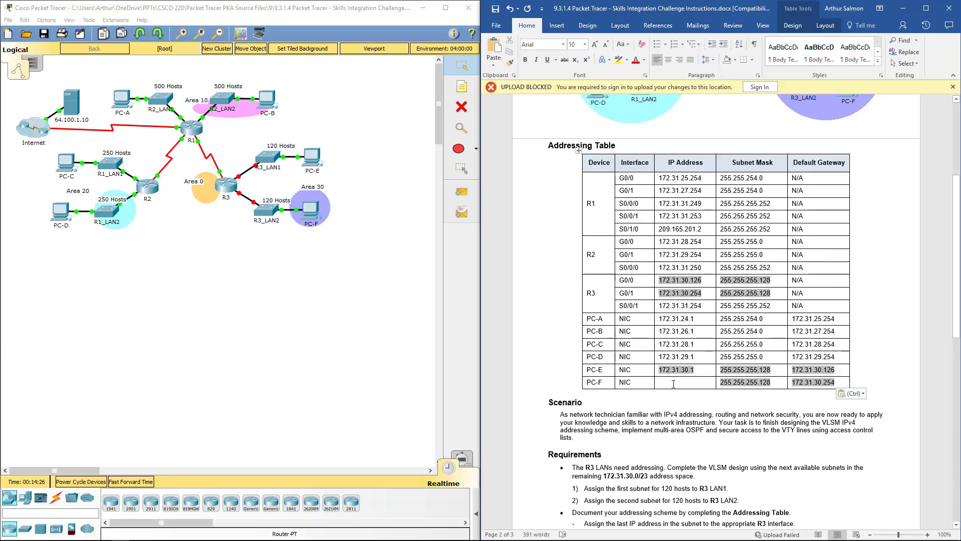
pyautogui.write('172.31.30.129')
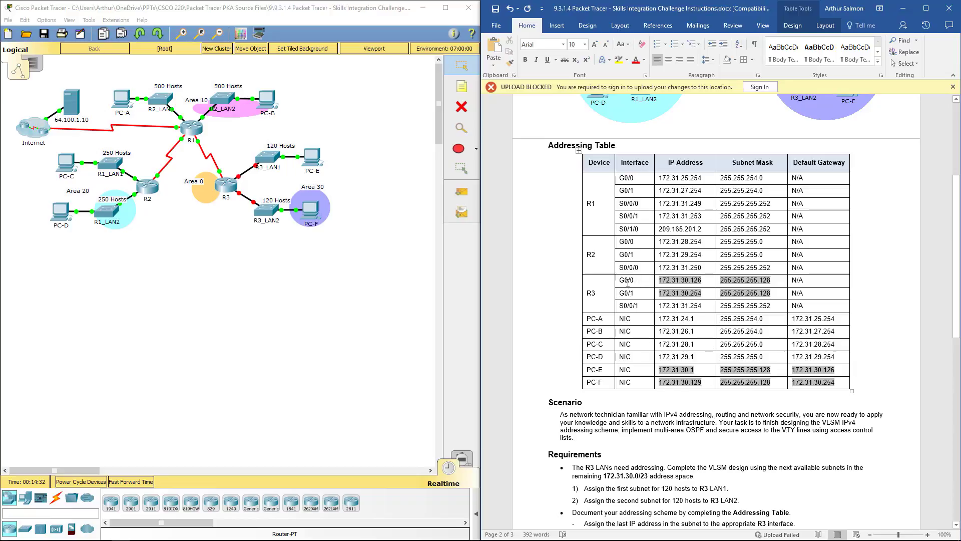
pyautogui.click(535, 243)
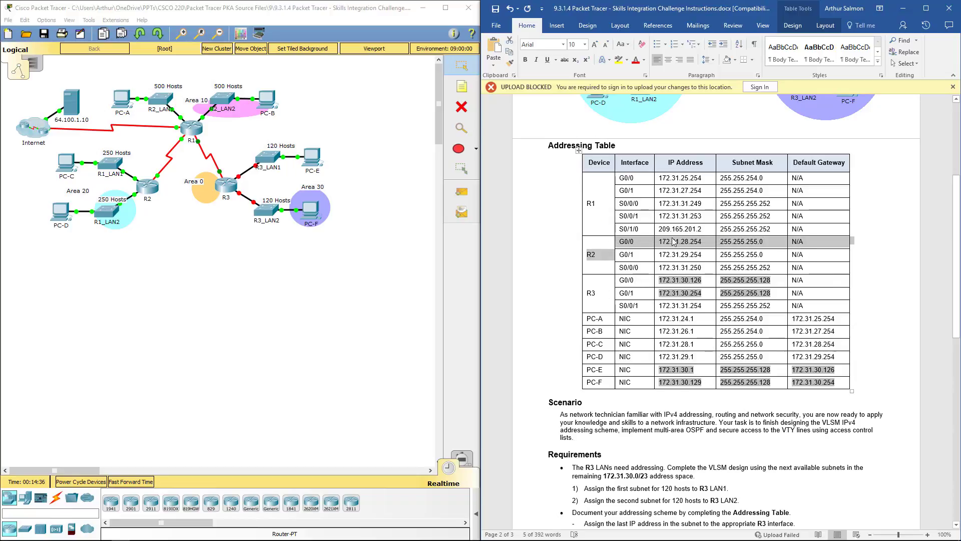
pyautogui.click(812, 441)
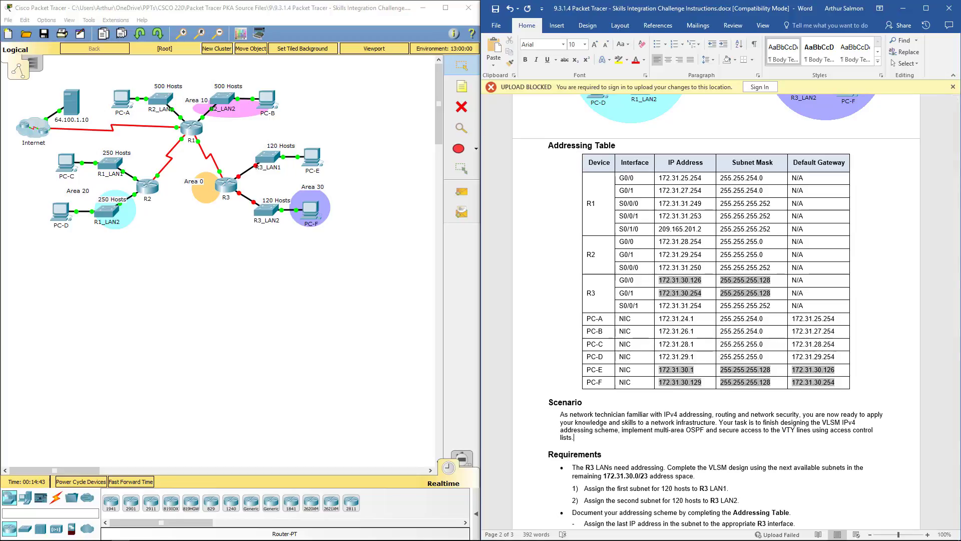
# Move the Word document aside and highlight the R3 LAN and addressing-table requirements in the activity instructions.
pyautogui.moveTo(755, 10); pyautogui.dragTo(552, 42)
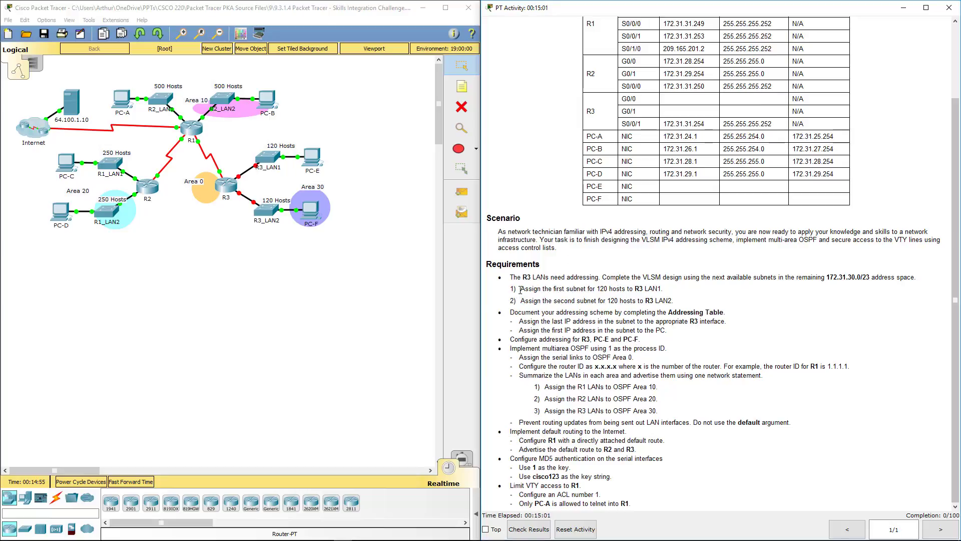
pyautogui.moveTo(519, 289); pyautogui.dragTo(689, 301)
pyautogui.moveTo(515, 312); pyautogui.dragTo(513, 288)
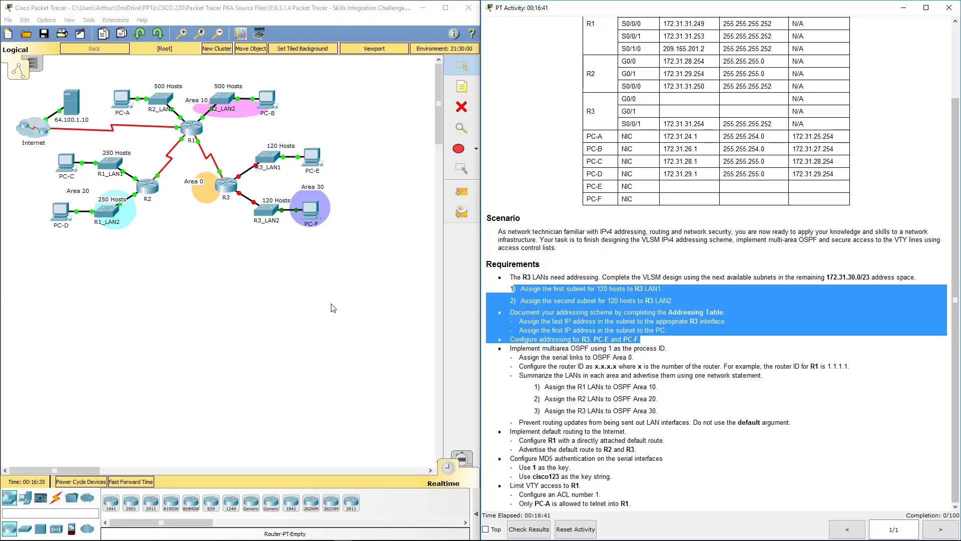
# Open PC-F's Desktop IP Configuration and position it beside the activity instructions.
pyautogui.click(311, 211)
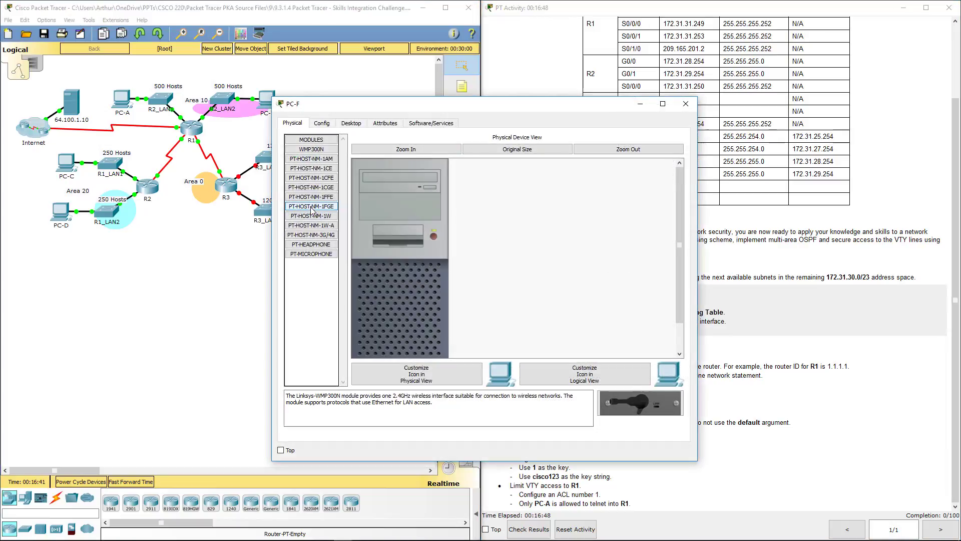
pyautogui.click(350, 123)
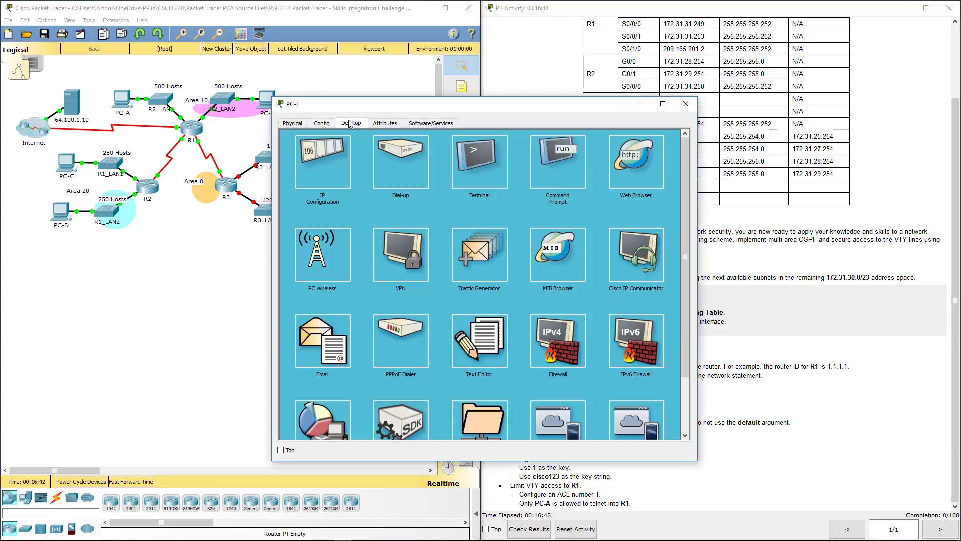
pyautogui.click(321, 165)
pyautogui.moveTo(481, 109); pyautogui.dragTo(273, 226)
pyautogui.click(958, 208)
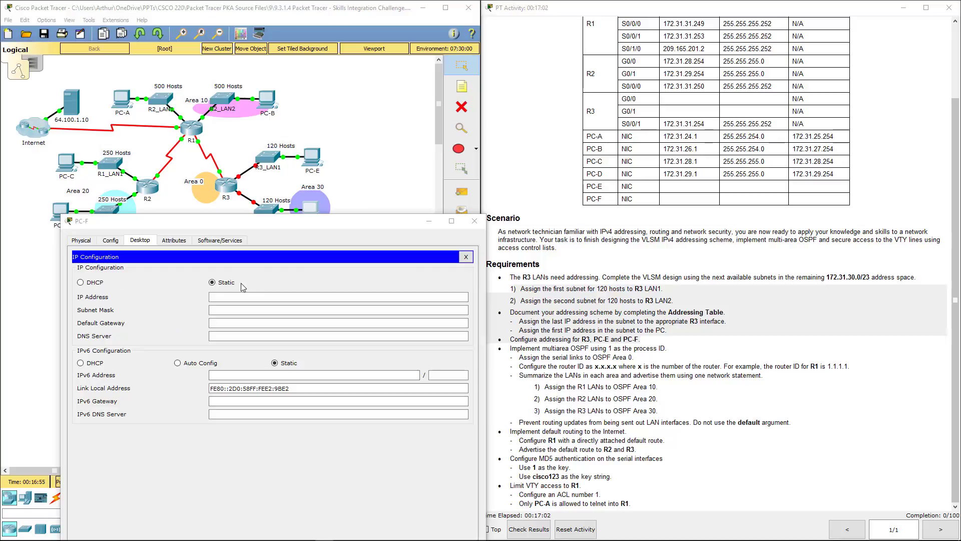
# Set PC-F to IP 172.31.30.129, mask 255.255.255.128, gateway 172.31.30.254.
pyautogui.click(236, 294)
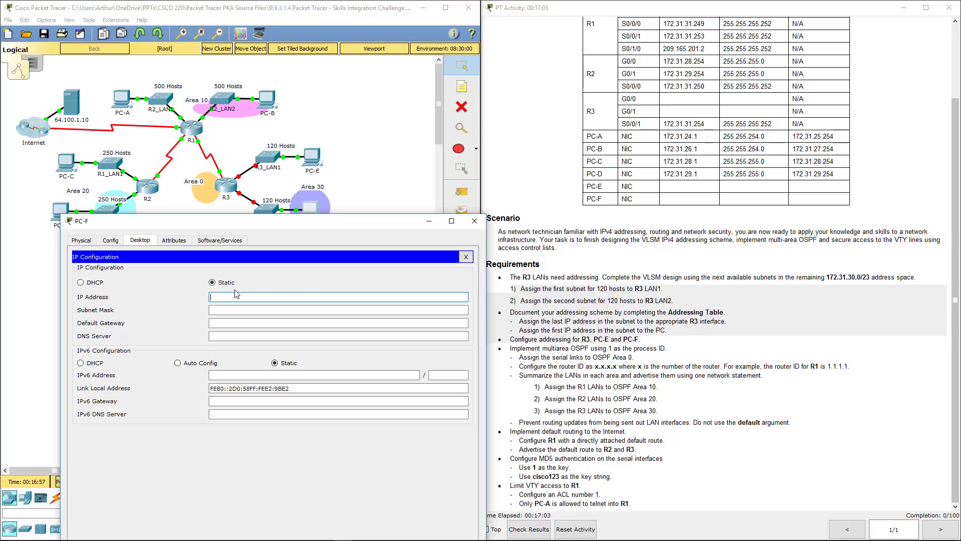
pyautogui.write('172.31.30.1')
pyautogui.press('Tab')
pyautogui.write('255.255.255.128')
pyautogui.press('Tab')
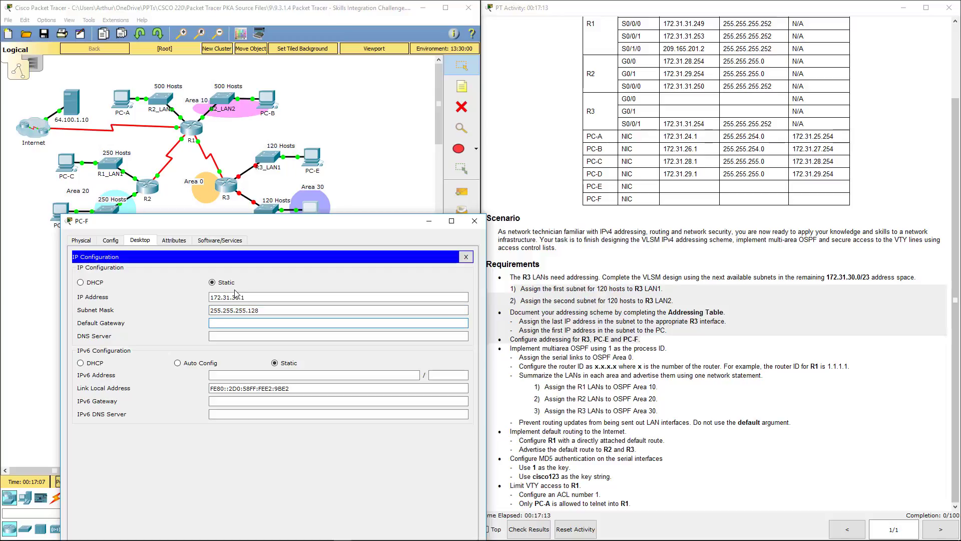
pyautogui.write('172.31.')
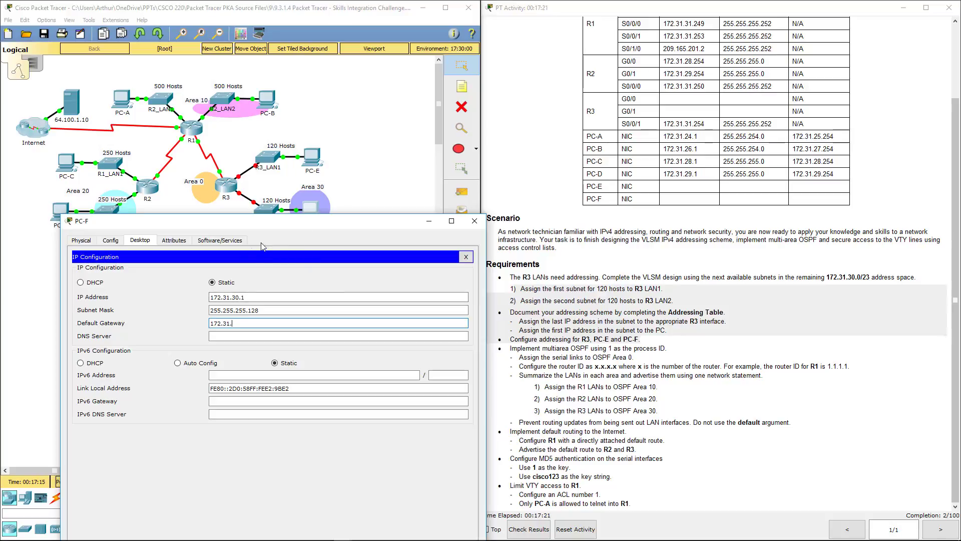
pyautogui.click(256, 298)
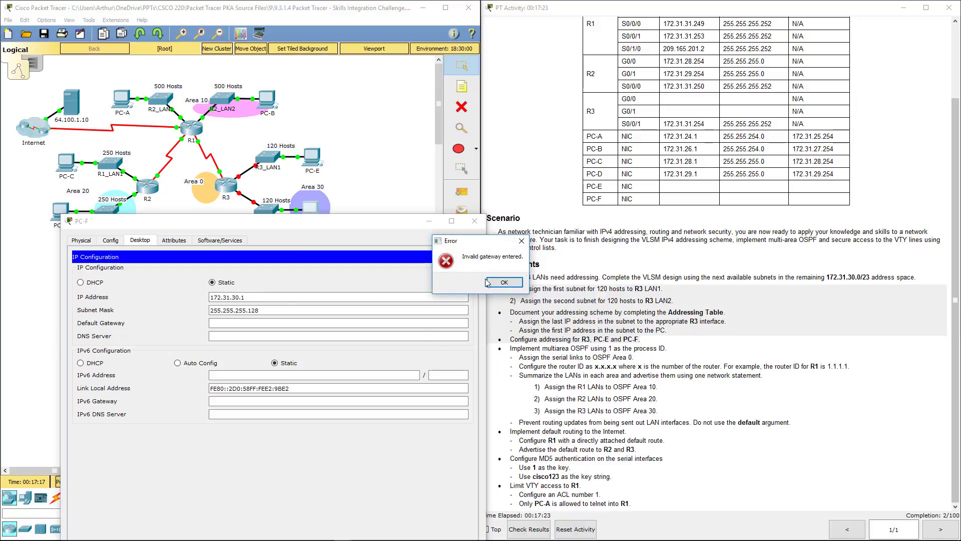
pyautogui.press('Return')
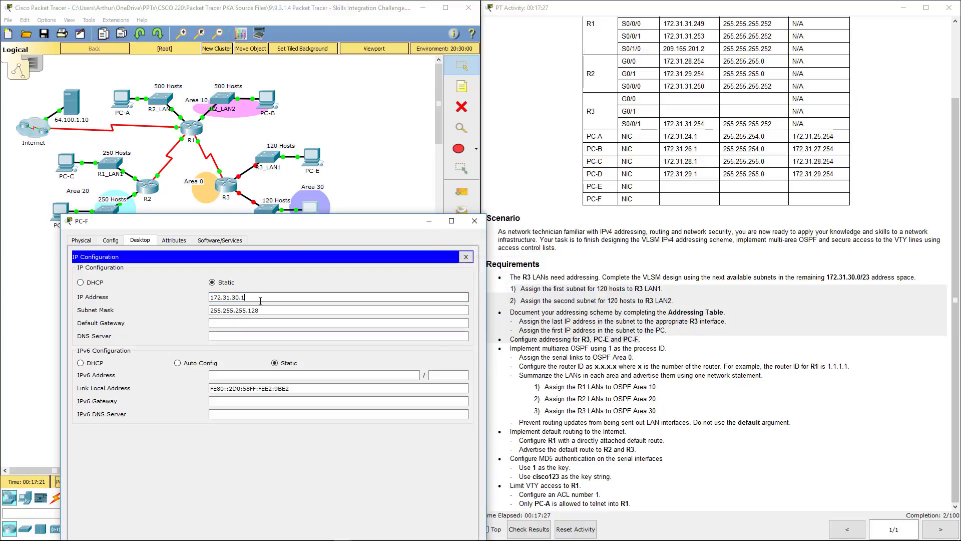
pyautogui.write('29')
pyautogui.click(237, 323)
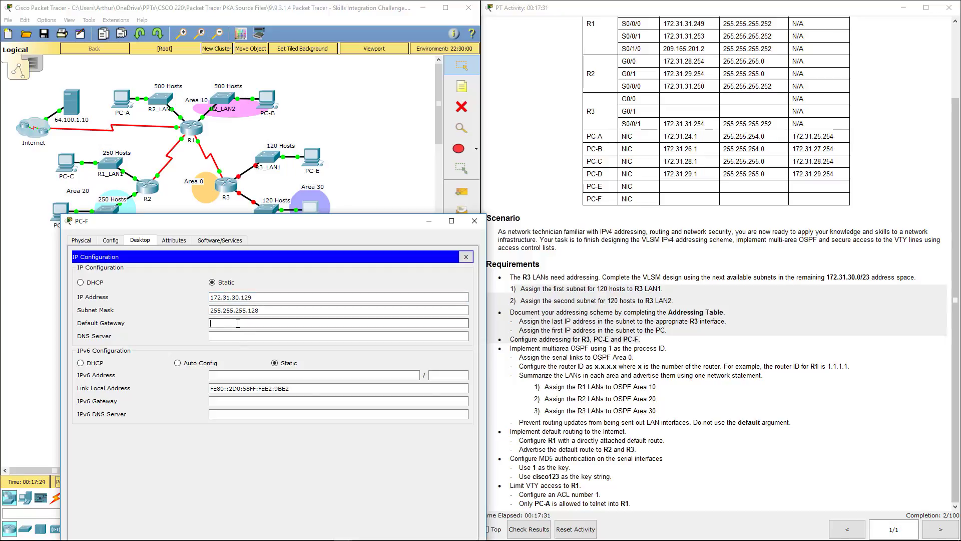
pyautogui.write('172.31.30.254')
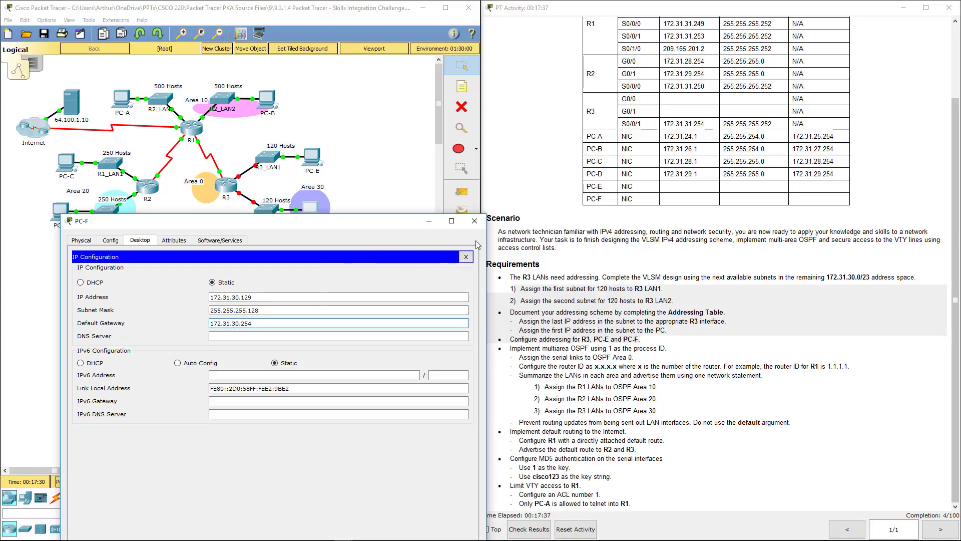
# Close PC-F's window and open PC-E's Desktop IP Configuration.
pyautogui.click(474, 221)
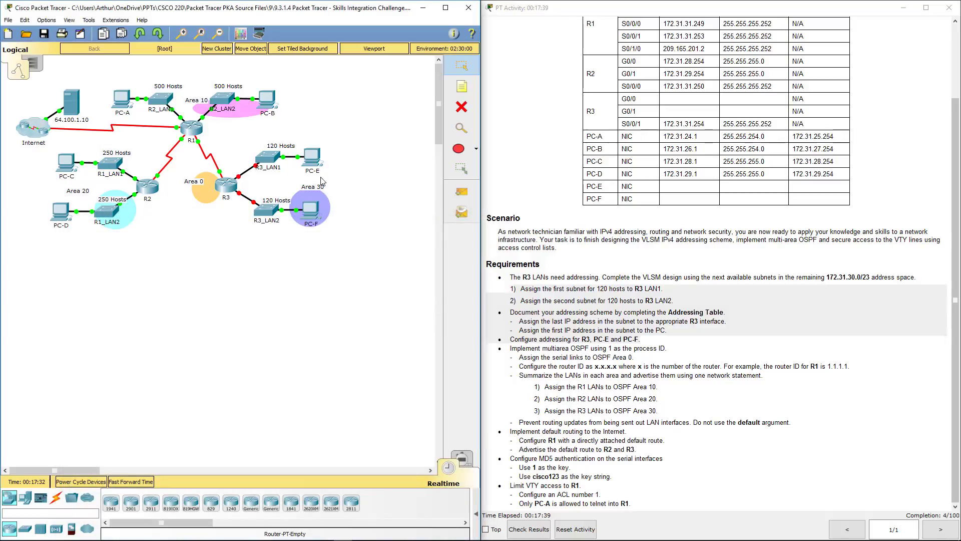
pyautogui.click(312, 158)
pyautogui.click(353, 125)
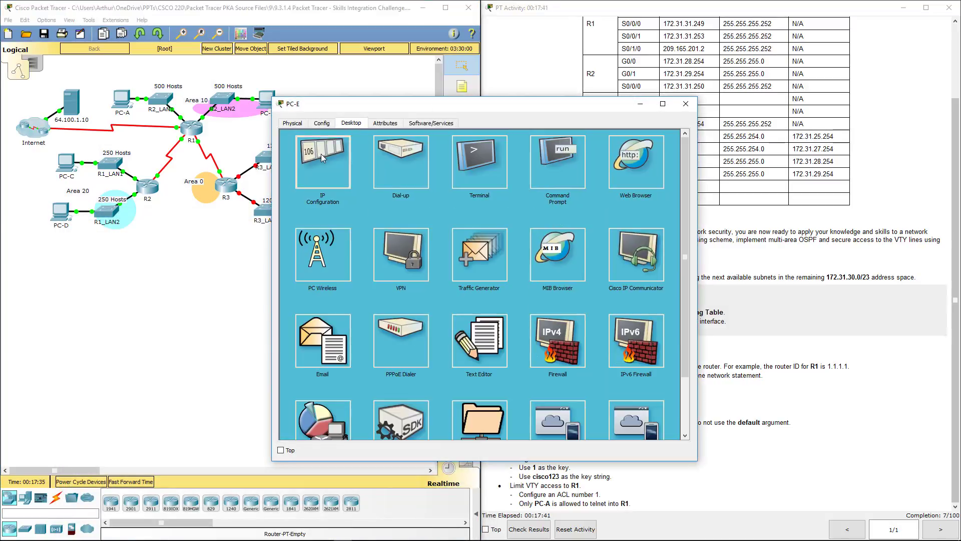
pyautogui.click(322, 190)
pyautogui.moveTo(507, 105); pyautogui.dragTo(312, 145)
# Enter PC-E's IP 172.31.30.1, mask 255.255.255.128 and gateway 172.31.30.126, then close the window.
pyautogui.click(245, 218)
pyautogui.write('172.31.30.1')
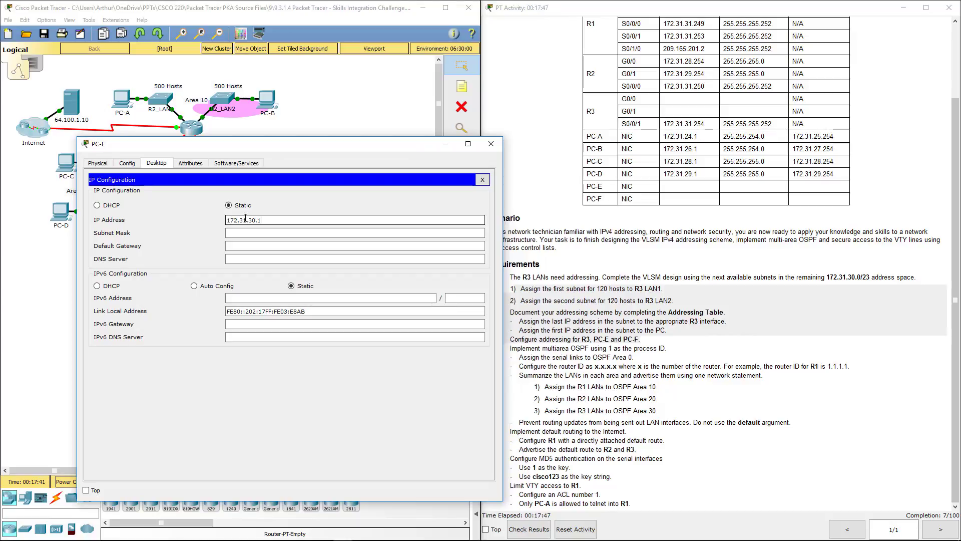
pyautogui.press('Tab')
pyautogui.write('255.255.255.128')
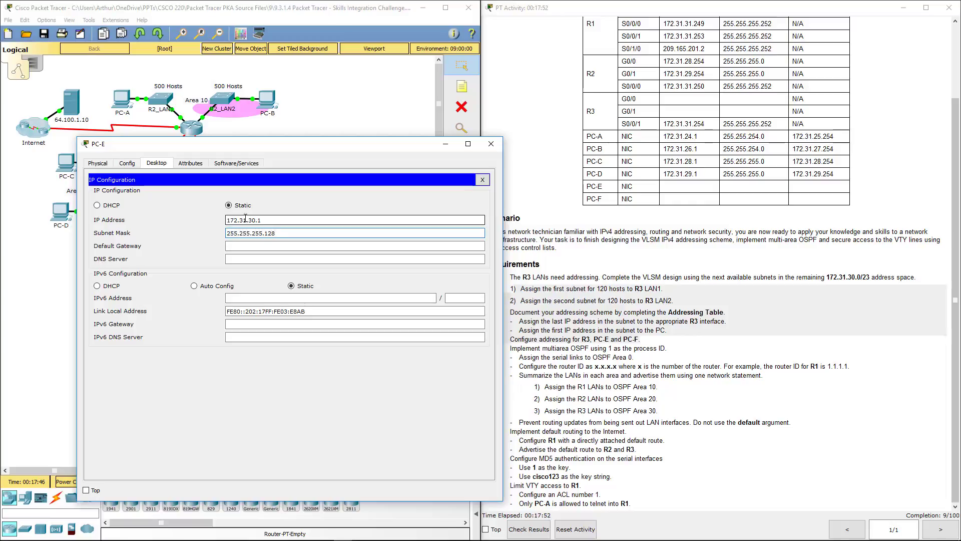
pyautogui.press('Tab')
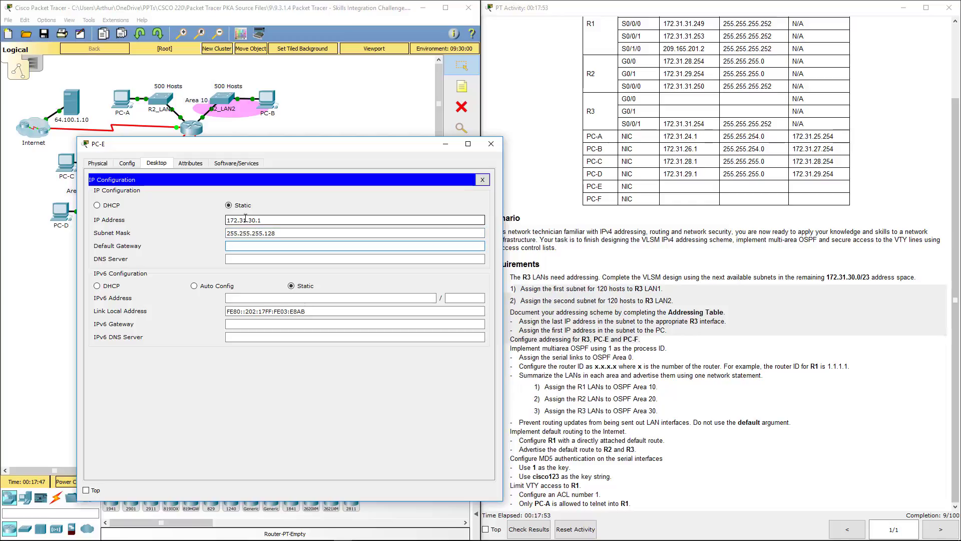
pyautogui.write('172.31.30.126')
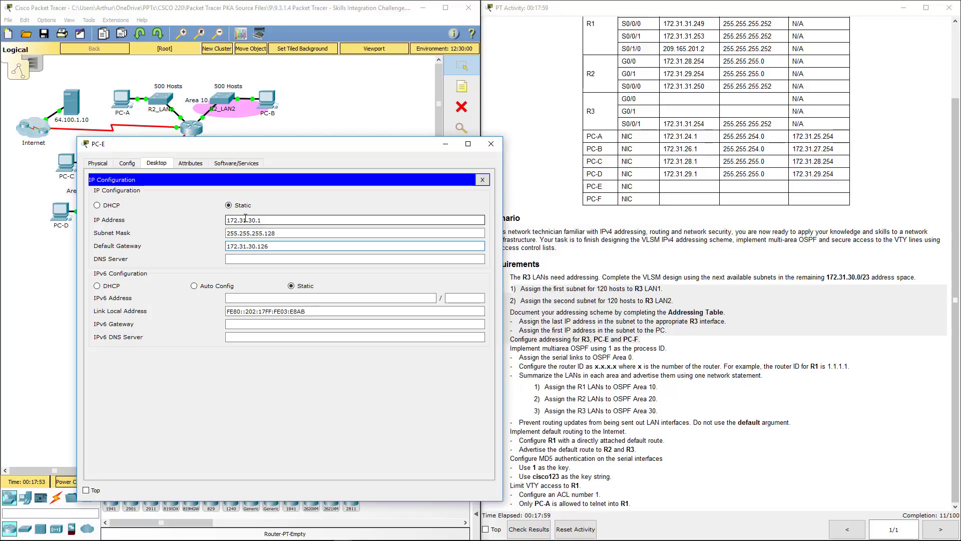
pyautogui.click(491, 144)
pyautogui.click(609, 331)
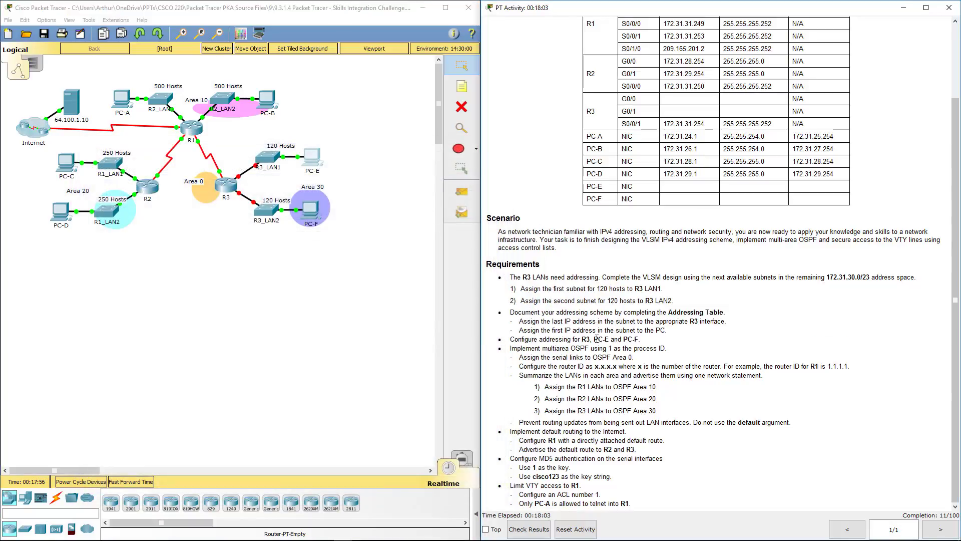
pyautogui.moveTo(594, 339); pyautogui.dragTo(641, 340)
pyautogui.moveTo(516, 349)
pyautogui.mouseDown()
pyautogui.moveTo(644, 355)
pyautogui.moveTo(650, 420)
pyautogui.moveTo(657, 385)
pyautogui.moveTo(519, 345)
pyautogui.mouseUp()
pyautogui.moveTo(553, 386); pyautogui.dragTo(671, 388)
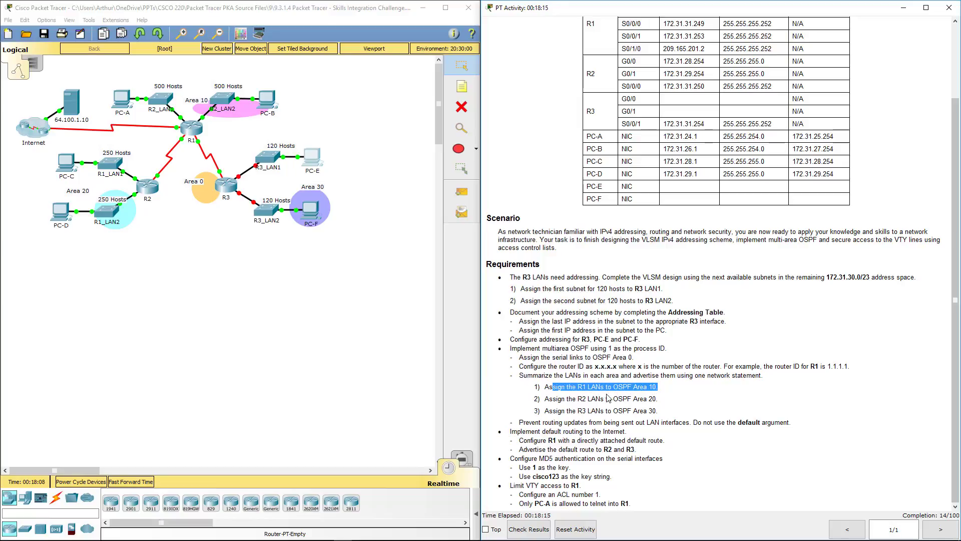
pyautogui.click(598, 393)
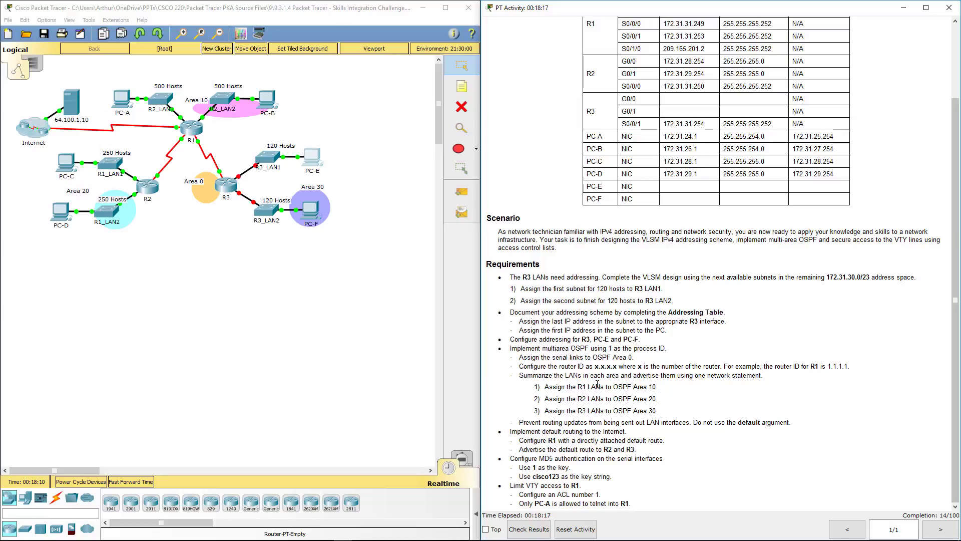
pyautogui.moveTo(535, 422); pyautogui.dragTo(792, 422)
pyautogui.click(793, 422)
pyautogui.moveTo(522, 431); pyautogui.dragTo(660, 434)
pyautogui.click(574, 450)
pyautogui.moveTo(523, 453); pyautogui.dragTo(663, 458)
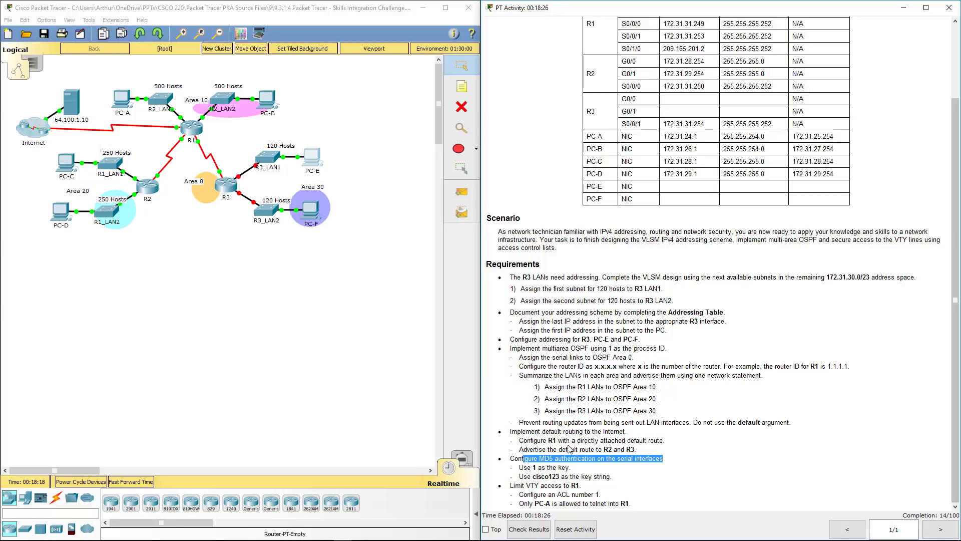
pyautogui.moveTo(526, 485); pyautogui.dragTo(581, 486)
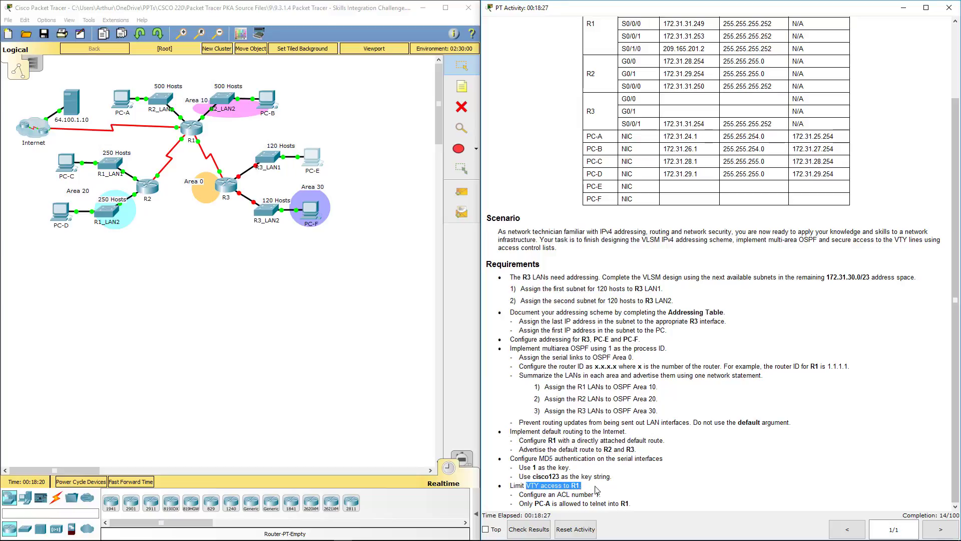
pyautogui.hotkey('alt', 'Tab')
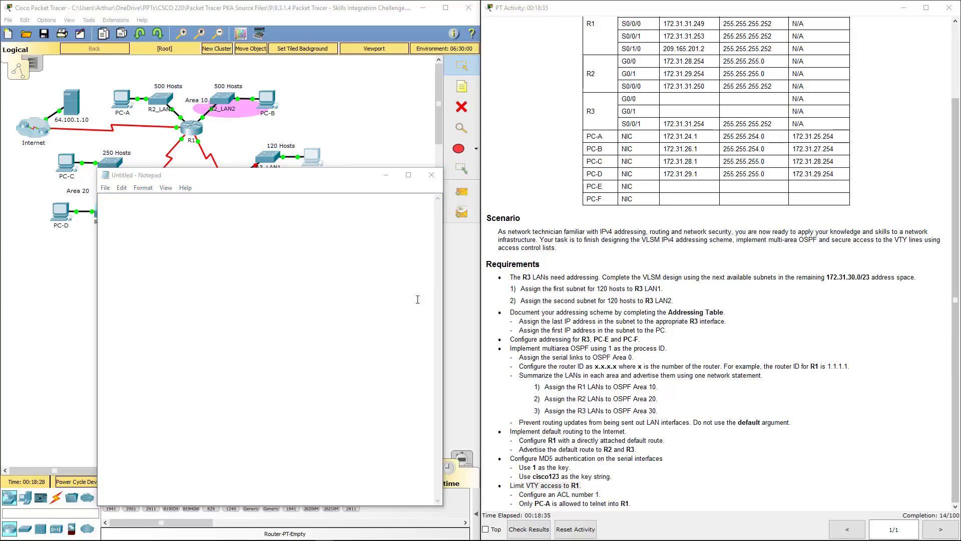
# Draft en, conf t, int s0/0/0, an MD5 message-digest key 1 line, and exit.
pyautogui.moveTo(273, 181); pyautogui.dragTo(296, 193)
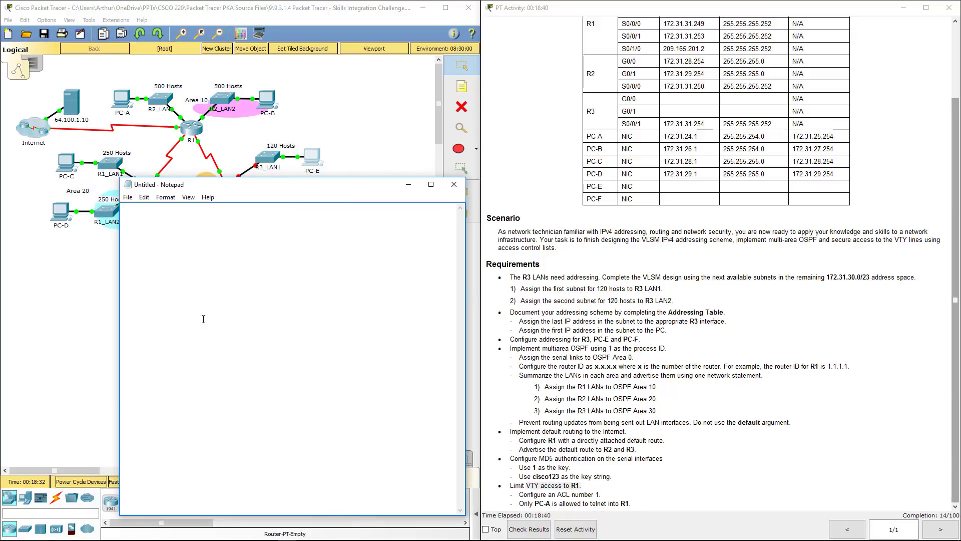
pyautogui.write('en')
pyautogui.press('Return')
pyautogui.write('conf t')
pyautogui.press('Return')
pyautogui.press('Return')
pyautogui.write('int s0/0/0')
pyautogui.press('Return')
pyautogui.write('ip ospc message')
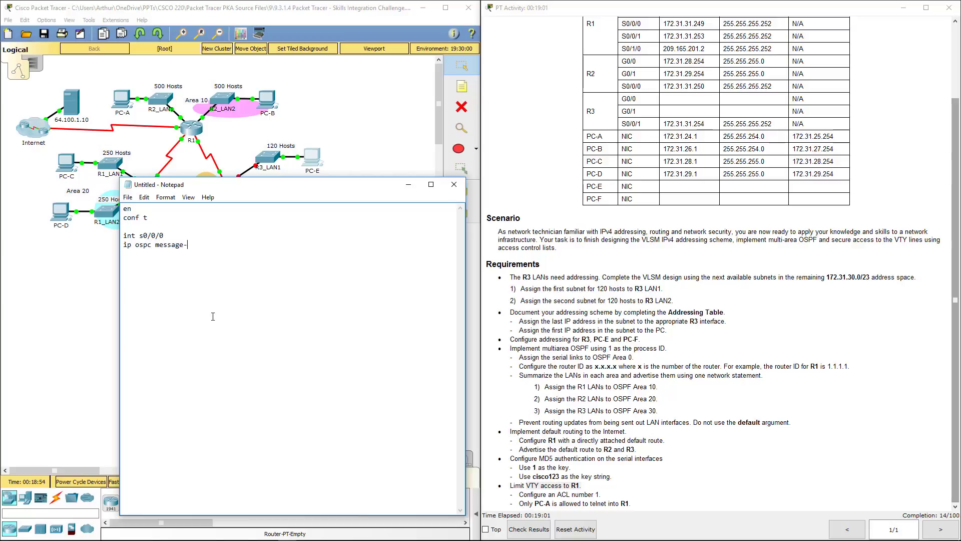
pyautogui.write('-digest ')
pyautogui.write('key 1 md5 cisco123')
pyautogui.press('Return')
pyautogui.write('exi')
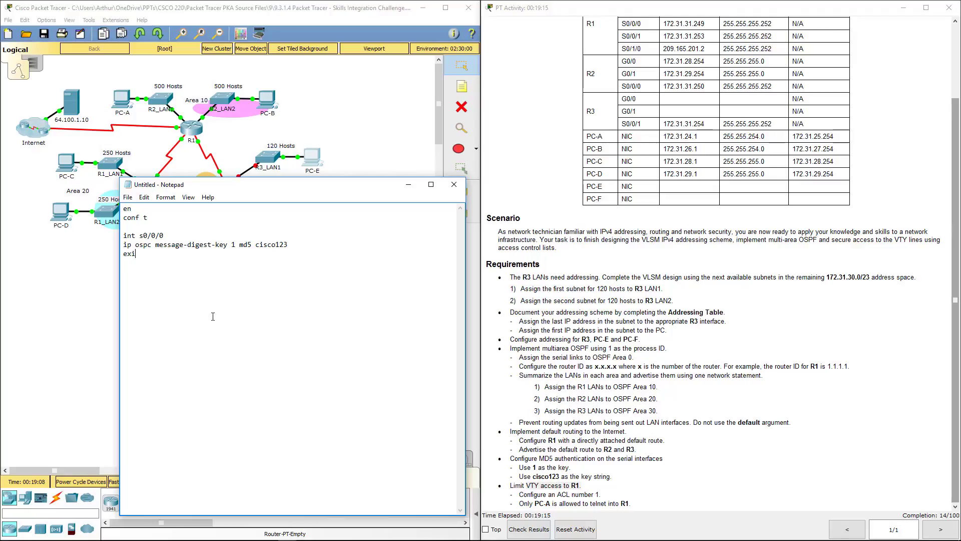
pyautogui.write('t')
# Fix the 'ospc' typo to 'ospf' and duplicate the interface block for s0/0/1.
pyautogui.moveTo(142, 254); pyautogui.dragTo(122, 238)
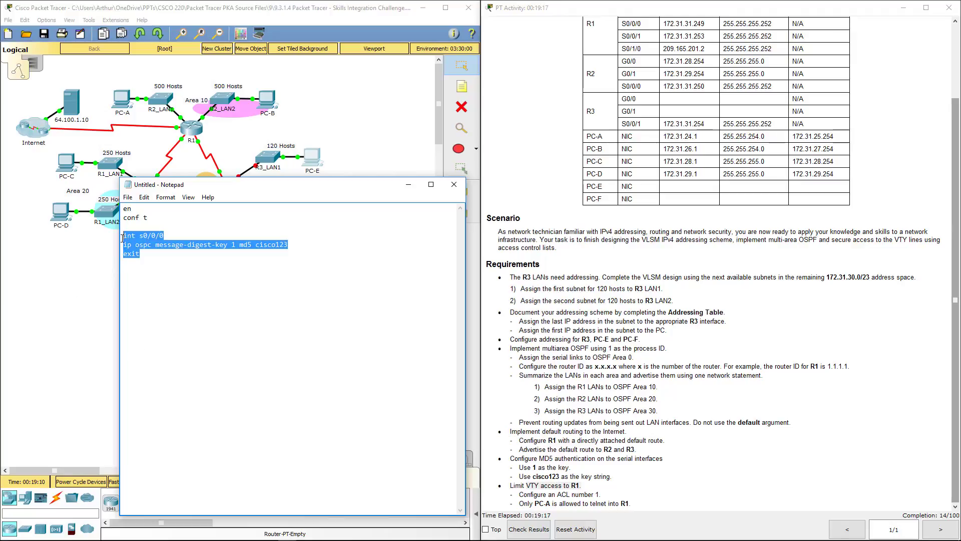
pyautogui.click(150, 245)
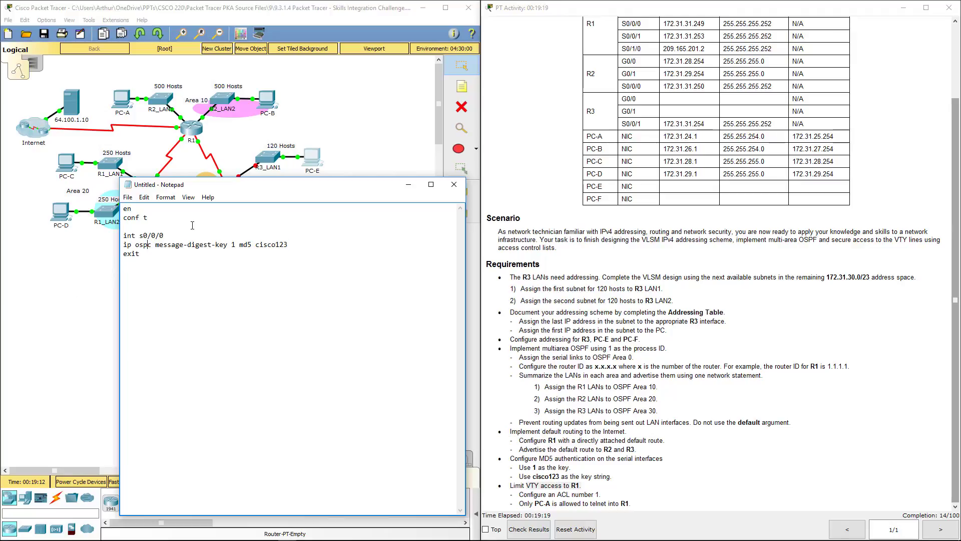
pyautogui.press('Delete')
pyautogui.write('f')
pyautogui.moveTo(140, 254); pyautogui.dragTo(124, 235)
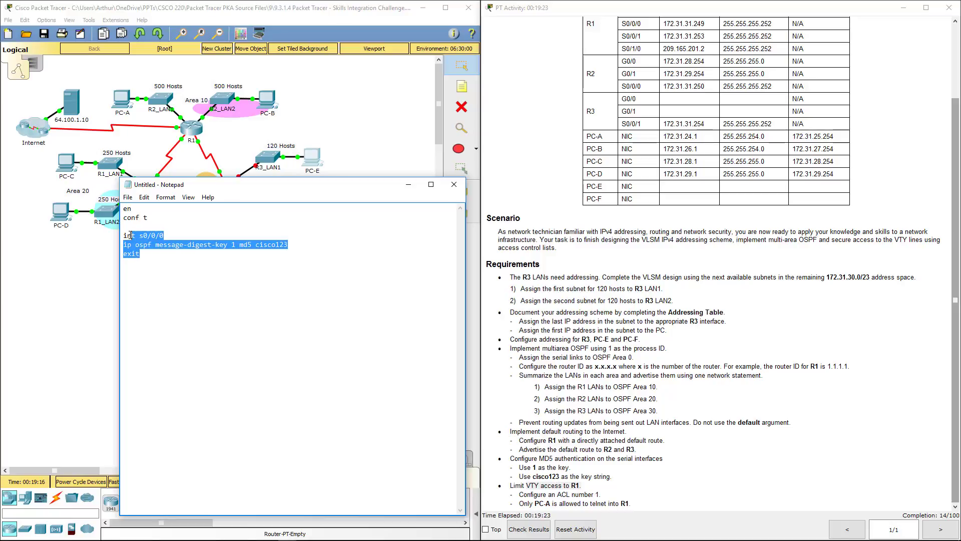
pyautogui.hotkey('ctrl', 'c')
pyautogui.click(167, 256)
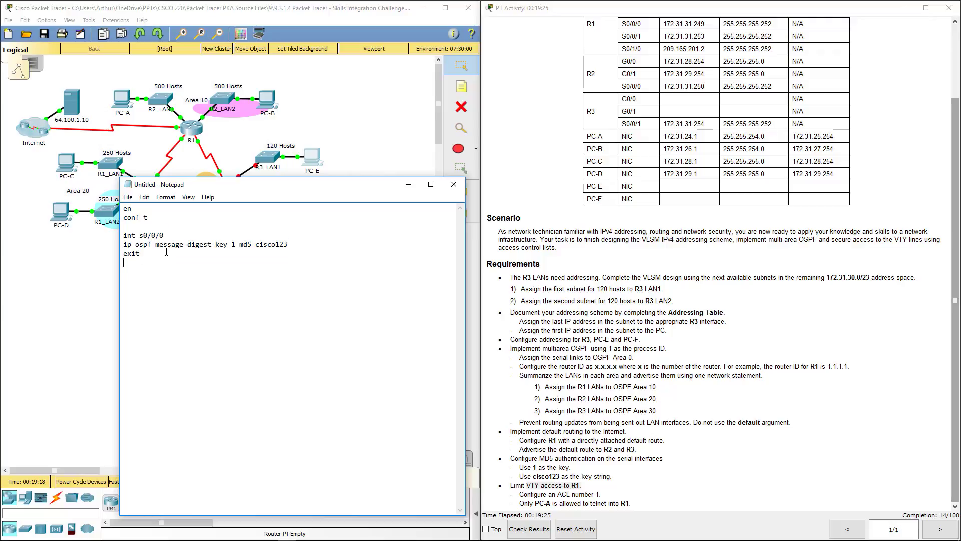
pyautogui.press('Return')
pyautogui.press('Return')
pyautogui.hotkey('ctrl', 'v')
pyautogui.press('BackSpace')
pyautogui.write('1')
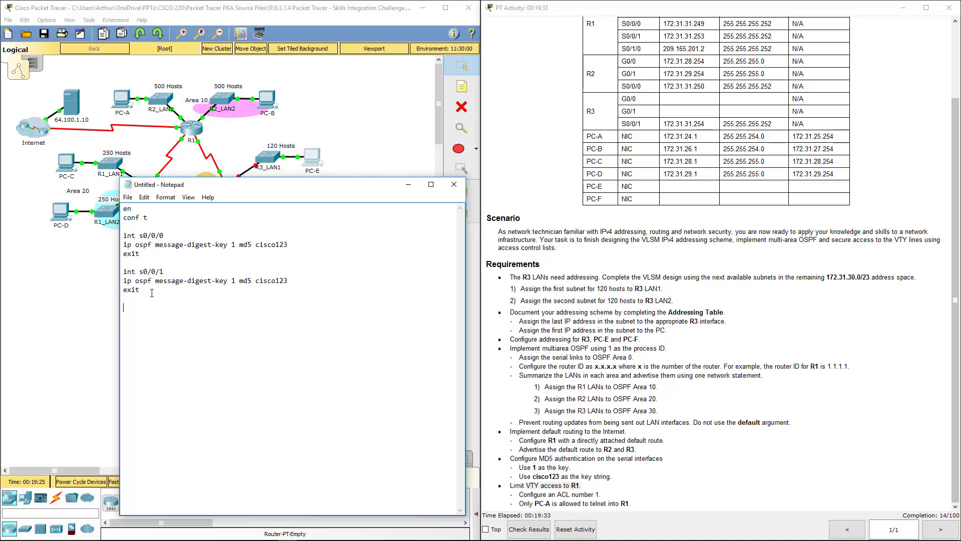
# Add router ospf 1 with router-id 1.1.1.1 and area 0 authentication message-digest.
pyautogui.write('router ospf 1')
pyautogui.press('Return')
pyautogui.write('router-id 1.1.1.1')
pyautogui.press('Return')
pyautogui.write('area 0 au')
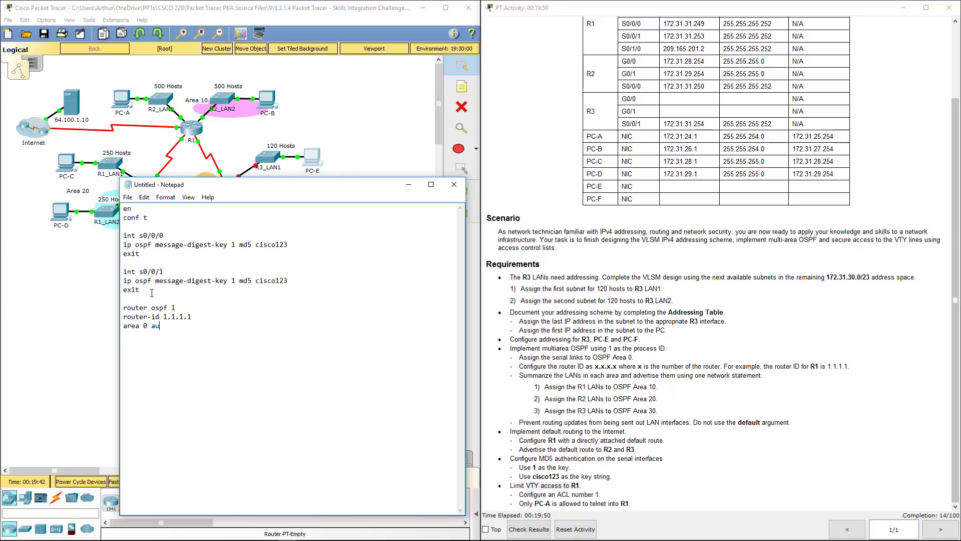
pyautogui.write('th ')
pyautogui.write('message-')
pyautogui.write('digest')
pyautogui.write(' pass')
pyautogui.write('iv')
pyautogui.write('e-interface')
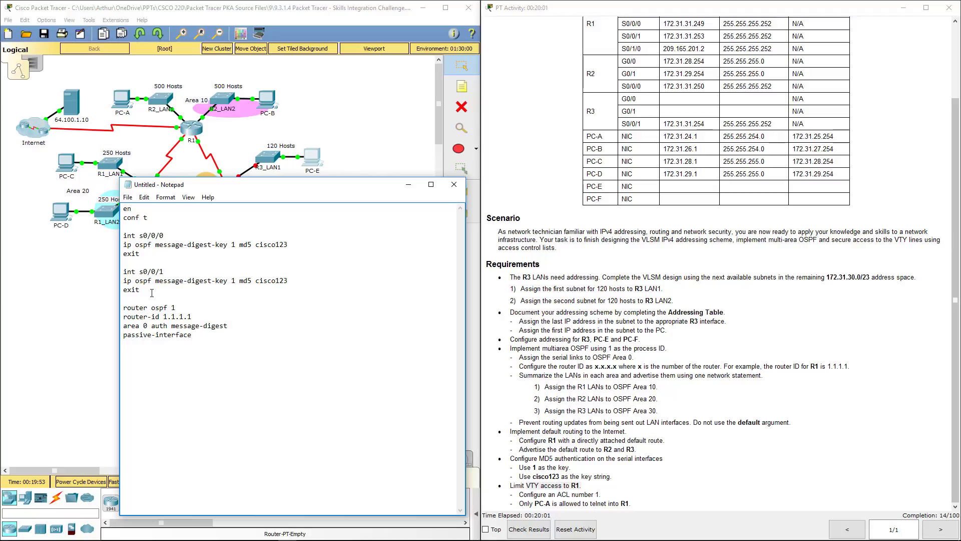
# Add passive-interface lines for g0/0 and g0/1.
pyautogui.hotkey('shift', 'Up')
pyautogui.hotkey('shift', 'Right')
pyautogui.hotkey('shift', 'Right')
pyautogui.hotkey('shift', 'Right')
pyautogui.hotkey('shift', 'Right')
pyautogui.hotkey('shift', 'Right')
pyautogui.hotkey('shift', 'Right')
pyautogui.hotkey('shift', 'Right')
pyautogui.hotkey('shift', 'Right')
pyautogui.hotkey('shift', 'Right')
pyautogui.hotkey('shift', 'Right')
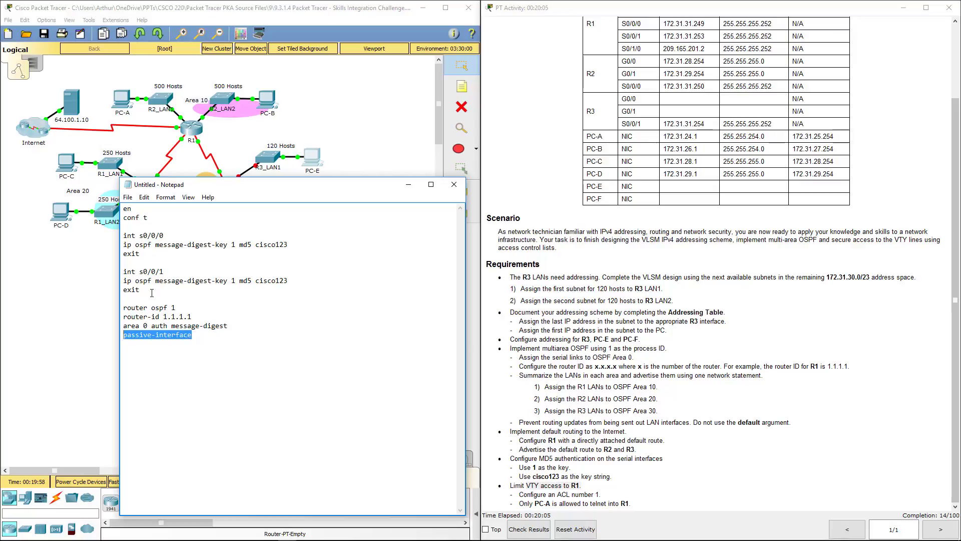
pyautogui.press('Right')
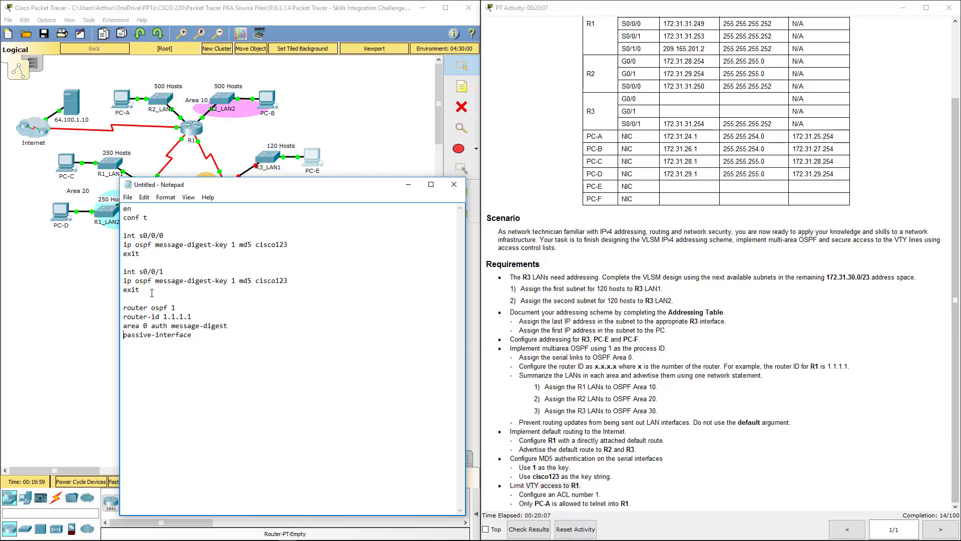
pyautogui.hotkey('ctrl', 'v')
pyautogui.press('Down')
pyautogui.write('g0/0')
pyautogui.write('g0/1')
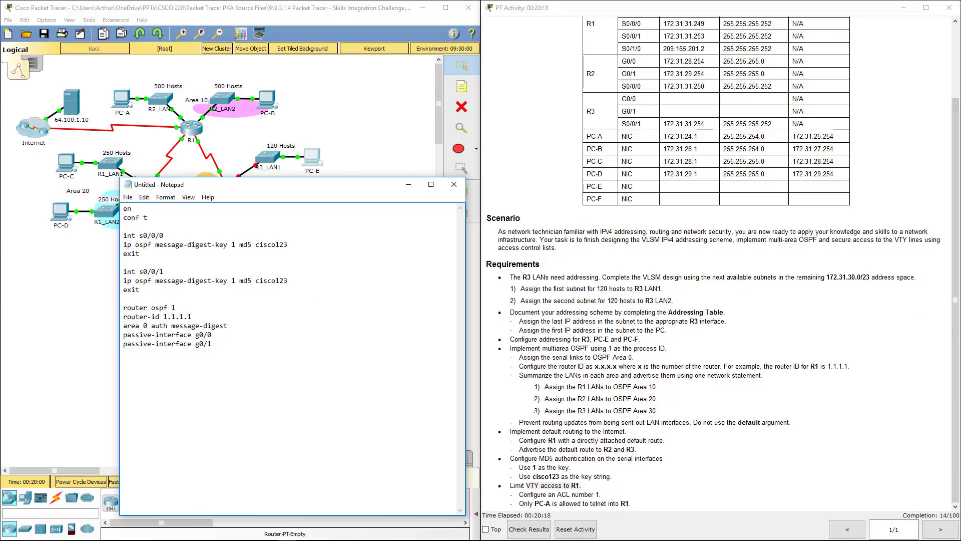
pyautogui.click(956, 328)
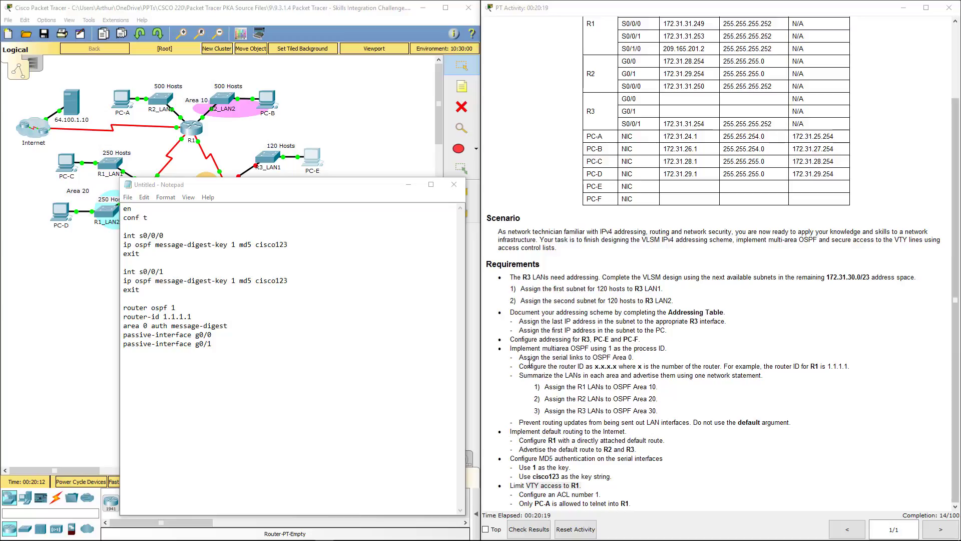
pyautogui.click(225, 349)
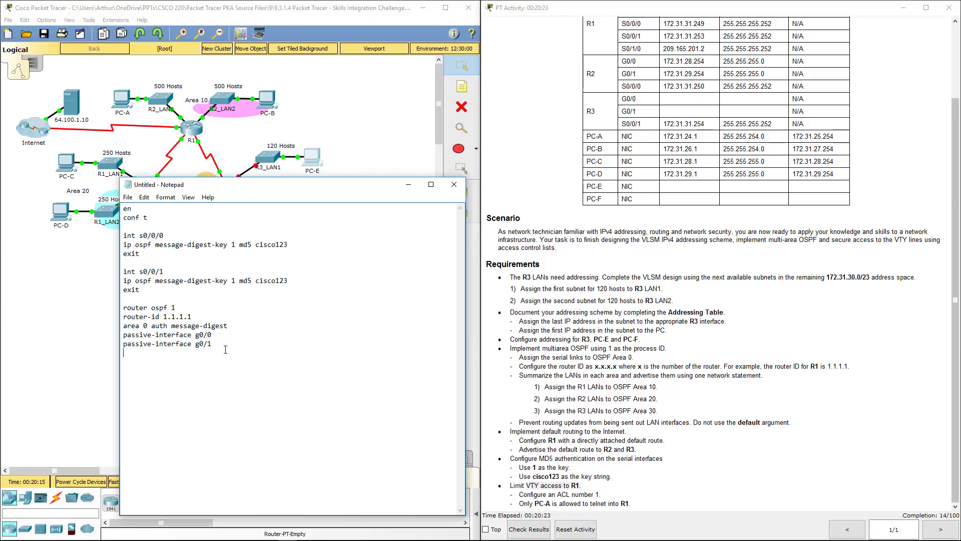
# Start three network statement lines, each beginning 'network 172.31.'.
pyautogui.write('network 172.31.')
pyautogui.moveTo(194, 352); pyautogui.dragTo(122, 352)
pyautogui.click(192, 352)
pyautogui.press('Return')
pyautogui.hotkey('ctrl', 'v')
pyautogui.press('Return')
pyautogui.hotkey('ctrl', 'v')
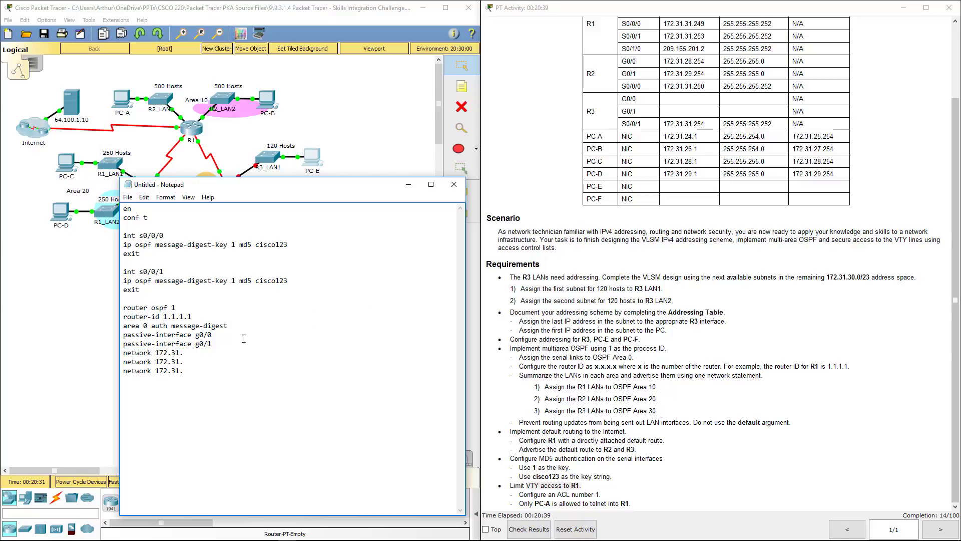
# Complete them as 172.31.31.248 and 172.31.31.252 0.0.0.3 area 0, and 172.31.24.0 0.0.3.255 area 10.
pyautogui.click(193, 352)
pyautogui.write('31')
pyautogui.click(193, 362)
pyautogui.write('31')
pyautogui.click(193, 370)
pyautogui.write('24.')
pyautogui.press('Down')
pyautogui.write('.')
pyautogui.press('Down')
pyautogui.write('.')
pyautogui.press('Up')
pyautogui.press('Up')
pyautogui.write('248')
pyautogui.press('Down')
pyautogui.write('252')
pyautogui.press('Down')
pyautogui.write('00.0.')
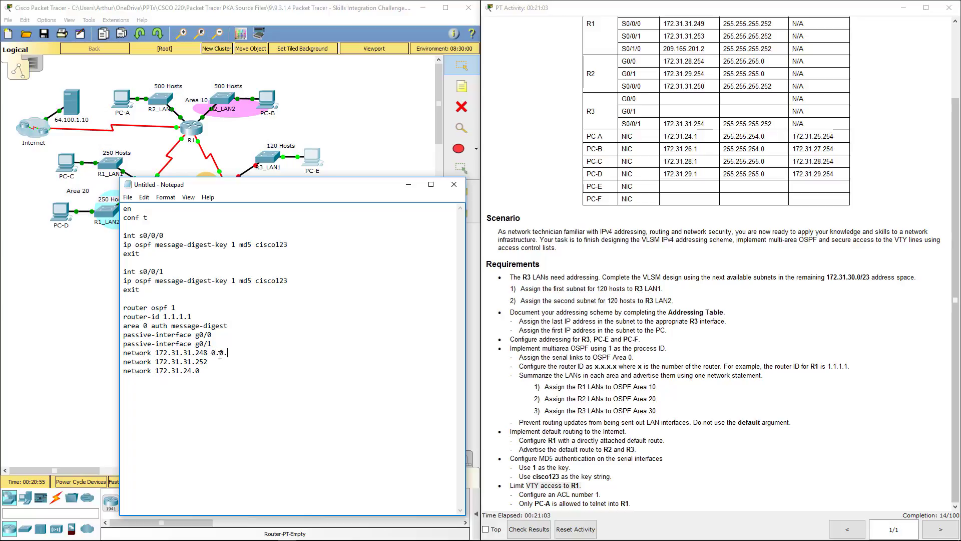
pyautogui.write('0.3 area 0 0.0.0.3 area 0')
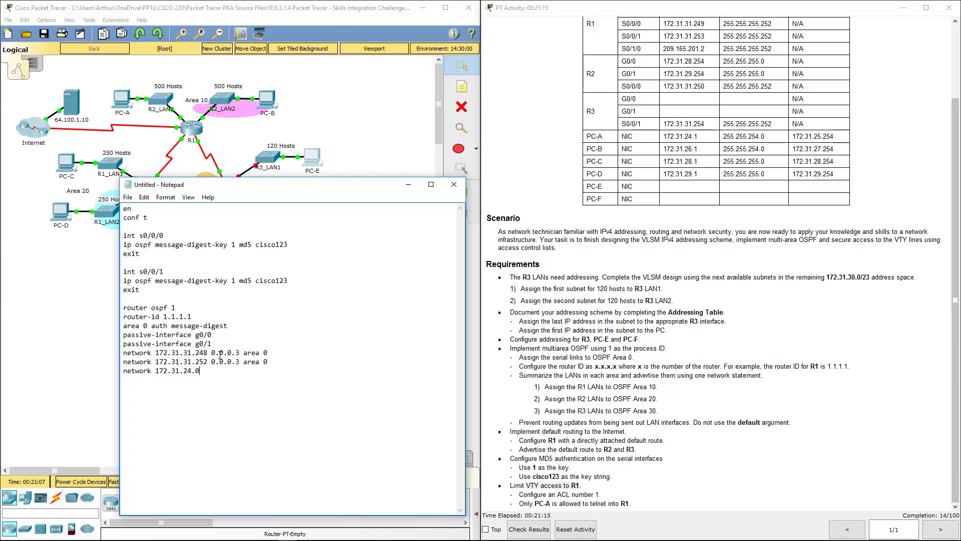
pyautogui.write(' 0.0.3.255 area 10')
# Add a default-information originate line followed by exit.
pyautogui.press('Return')
pyautogui.write('defaul')
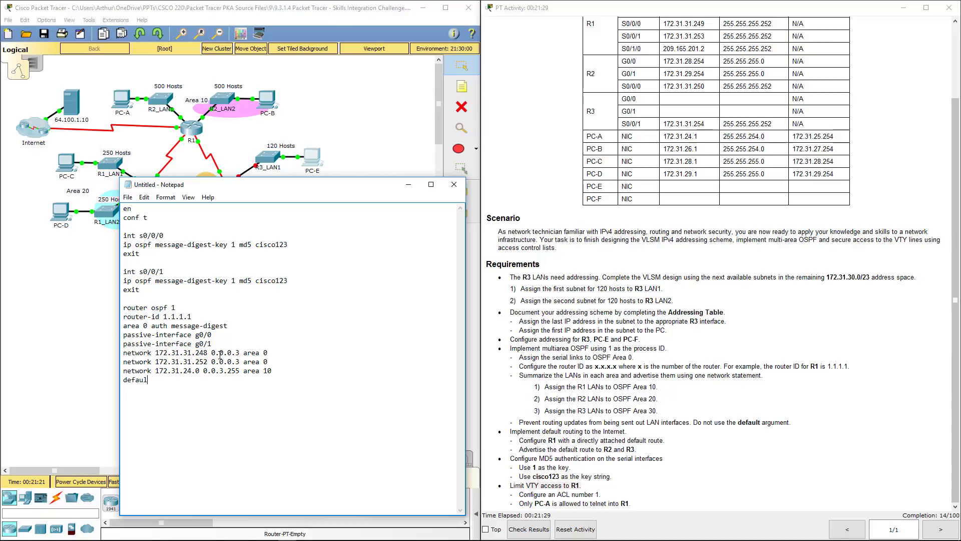
pyautogui.write('-in')
pyautogui.write('fo')
pyautogui.press('BackSpace')
pyautogui.press('BackSpace')
pyautogui.press('BackSpace')
pyautogui.press('BackSpace')
pyautogui.press('BackSpace')
pyautogui.press('BackSpace')
pyautogui.write('lt-ino orig')
pyautogui.press('Return')
pyautogui.write('exir')
pyautogui.press('Return')
pyautogui.write('t')
pyautogui.press('Return')
pyautogui.press('Return')
# Review the MD5 key, R1 LAN area 10 and router ID requirements in the activity instructions.
pyautogui.tripleClick(533, 467)
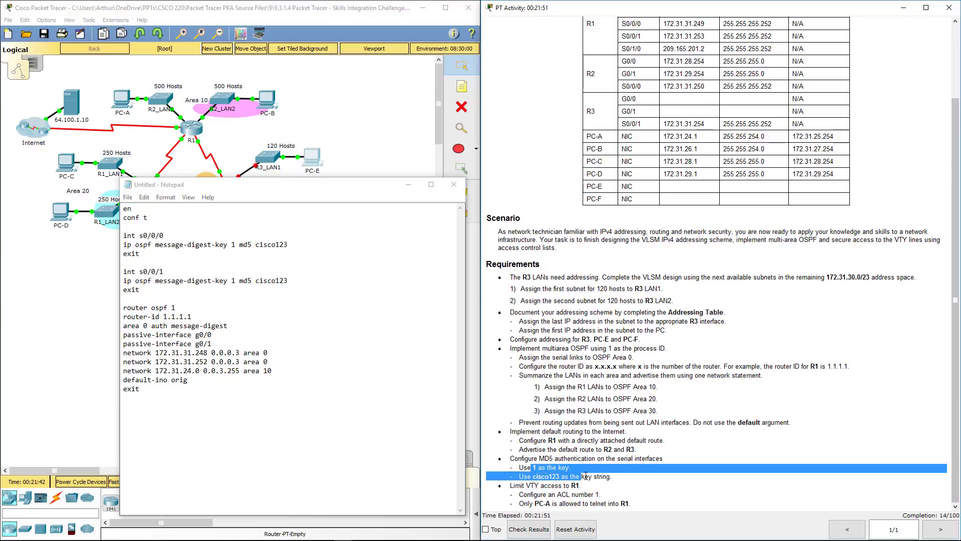
pyautogui.click(569, 470)
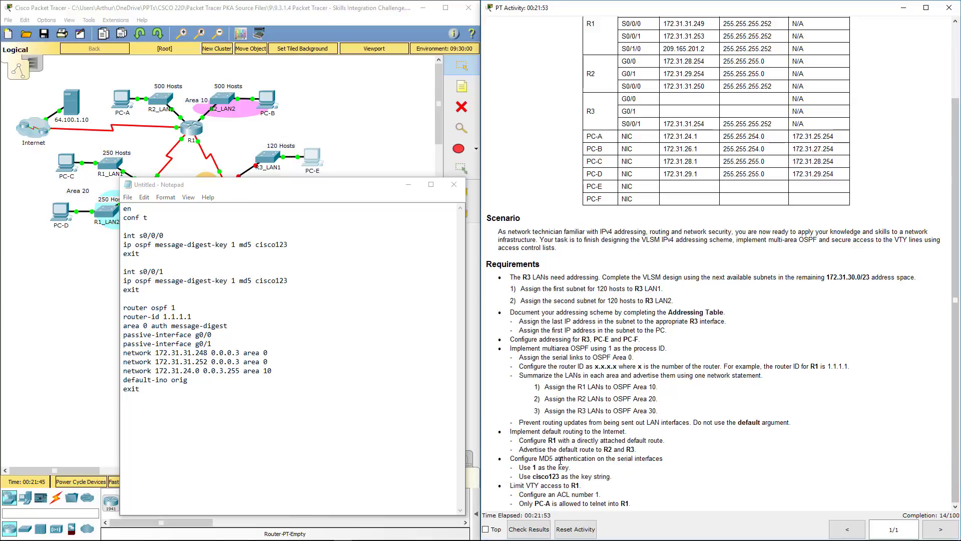
pyautogui.moveTo(568, 387); pyautogui.dragTo(661, 390)
pyautogui.moveTo(809, 367); pyautogui.dragTo(850, 367)
pyautogui.click(724, 373)
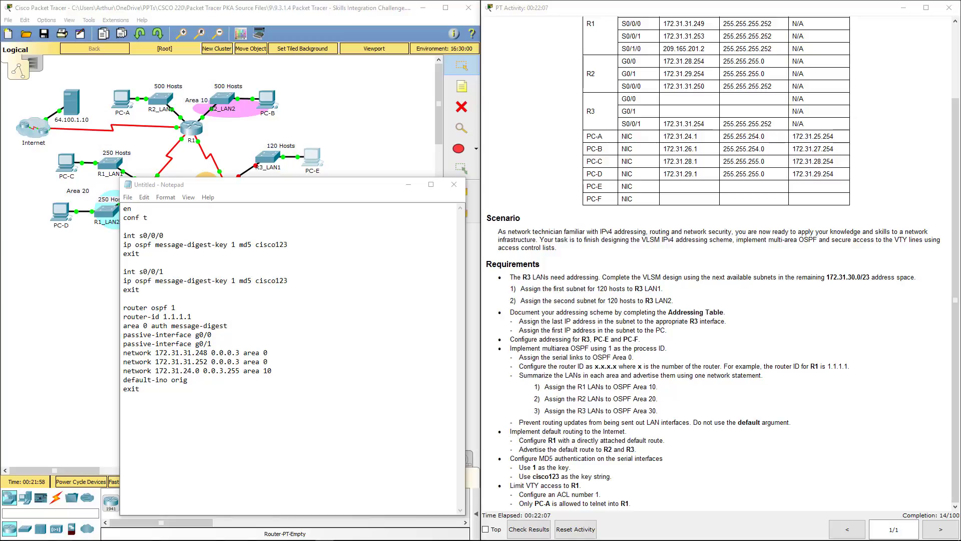
# Add access-list 1 permitting host 172.13.24.1 and denying any, applied with access-class 1 in on VTY 0 15.
pyautogui.click(165, 404)
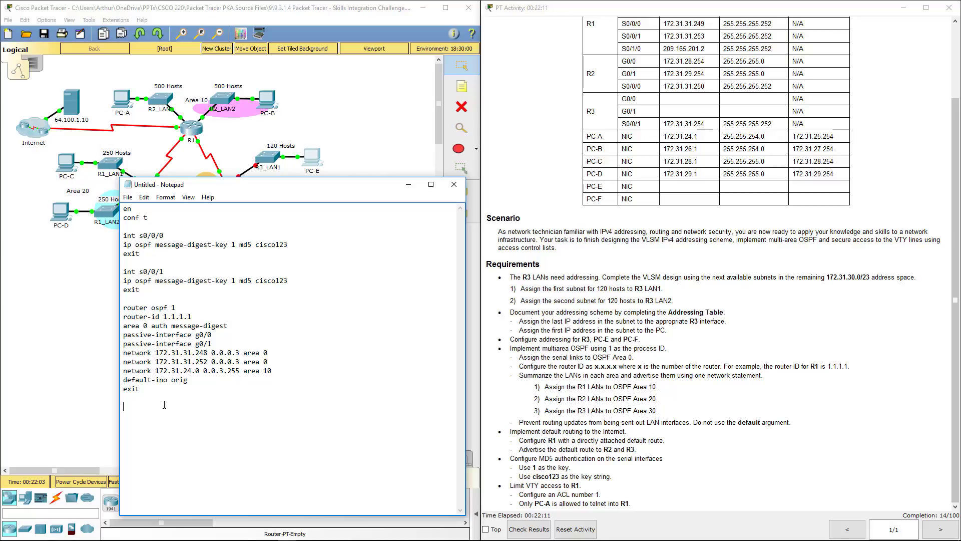
pyautogui.write('access-list 1 permit host 172.13.24.1')
pyautogui.press('Return')
pyautogui.write('access')
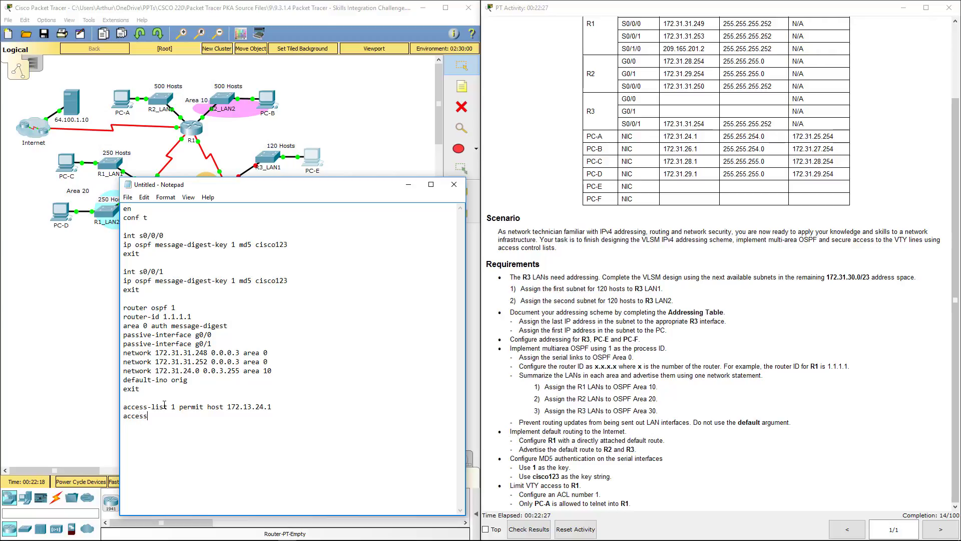
pyautogui.write('-list')
pyautogui.write(' 1 deny')
pyautogui.write(' any')
pyautogui.write('li')
pyautogui.write('n vty')
pyautogui.write(' 0 15')
pyautogui.press('Return')
pyautogui.write('access-class 1 in')
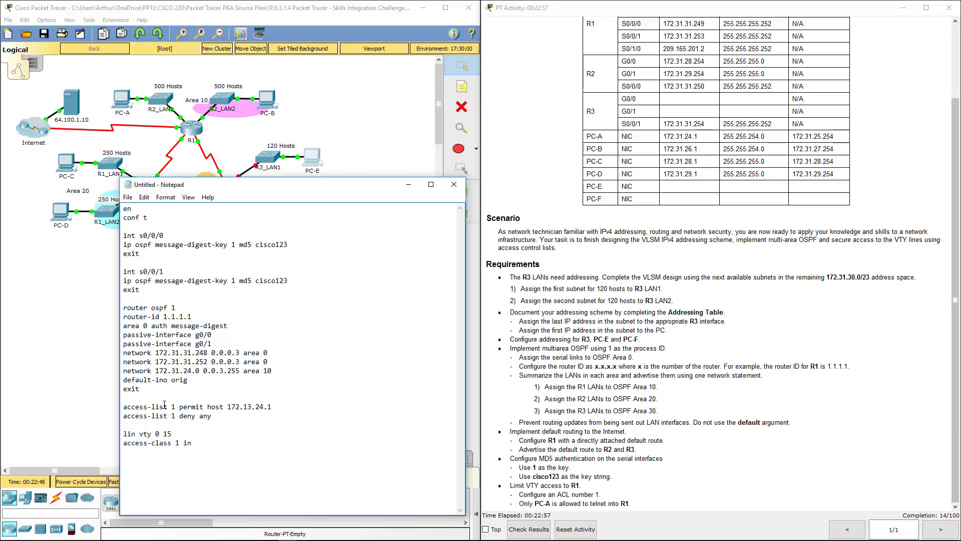
pyautogui.press('Return')
pyautogui.write('exit')
# Add ip route 0.0.0.0 0.0.0.0 s0/1/0 above the OSPF block and fix the default-information typo.
pyautogui.press('Return')
pyautogui.write('iup')
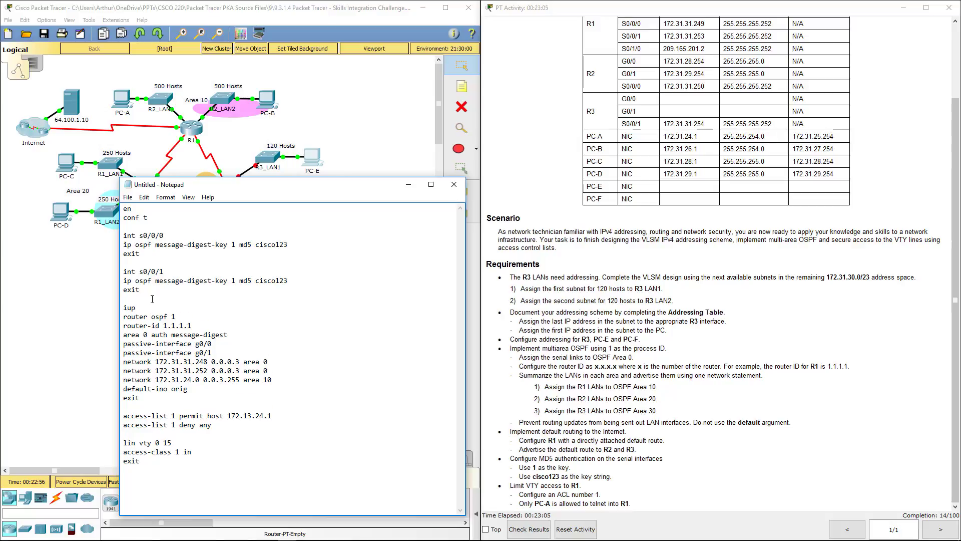
pyautogui.press('BackSpace')
pyautogui.press('BackSpace')
pyautogui.write('p router')
pyautogui.click(164, 389)
pyautogui.write('f')
pyautogui.click(168, 308)
pyautogui.press('Return')
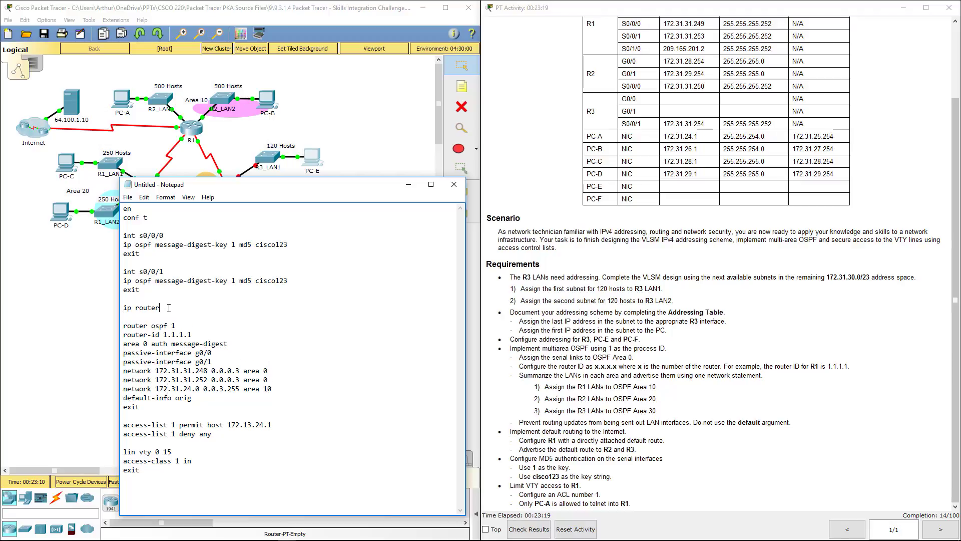
pyautogui.press('BackSpace')
pyautogui.press('BackSpace')
pyautogui.write('0.0.0.0 0.0.0.0 s0/1/0')
# Select the entire R1 script and move Notepad over the activity instructions.
pyautogui.click(604, 360)
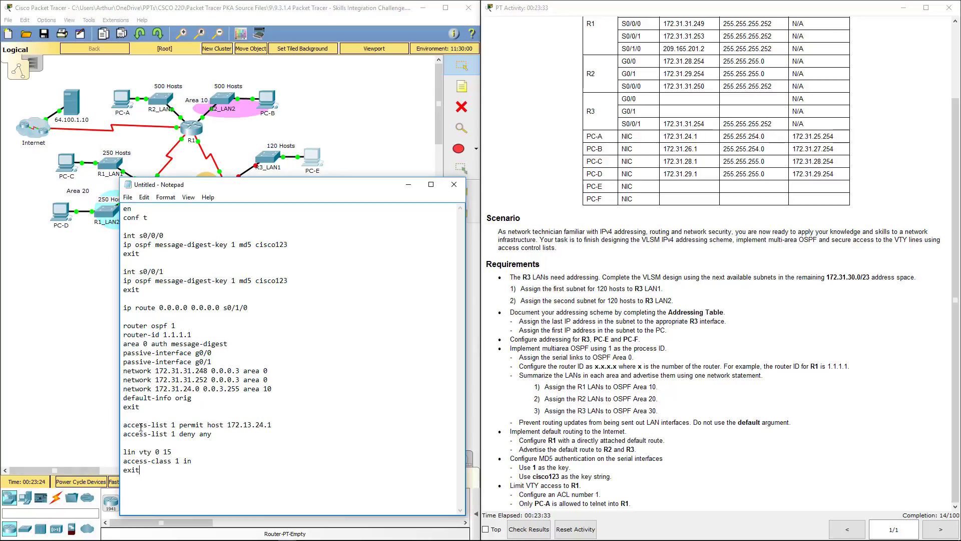
pyautogui.click(124, 183)
pyautogui.hotkey('ctrl', 'a')
pyautogui.press('super+c')
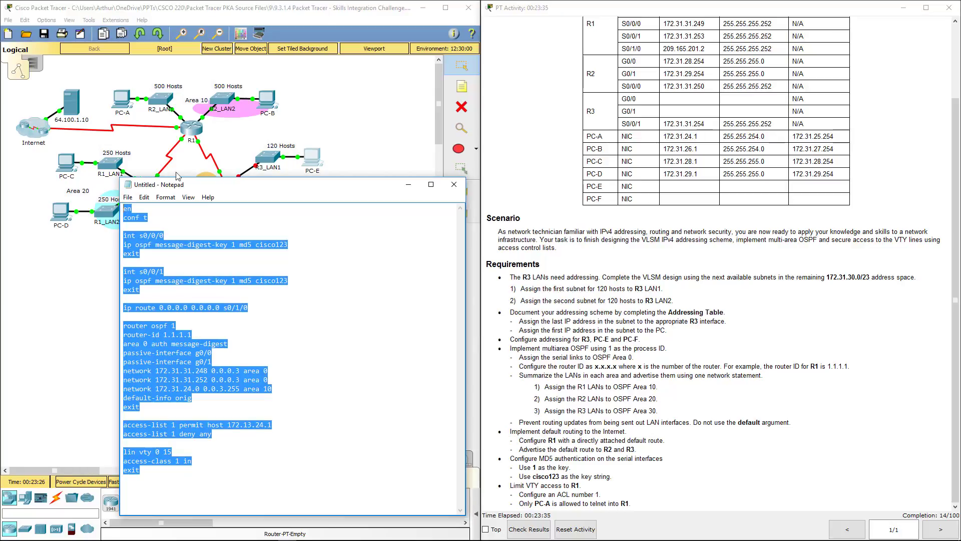
pyautogui.moveTo(232, 188); pyautogui.dragTo(622, 154)
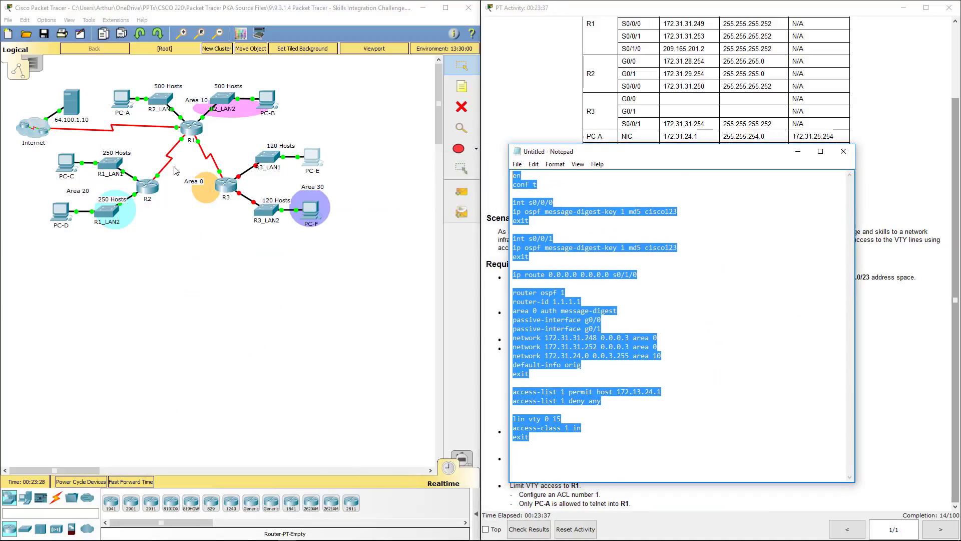
# Paste the R1 script into R1's CLI, check the output, and close the R1 window.
pyautogui.click(191, 131)
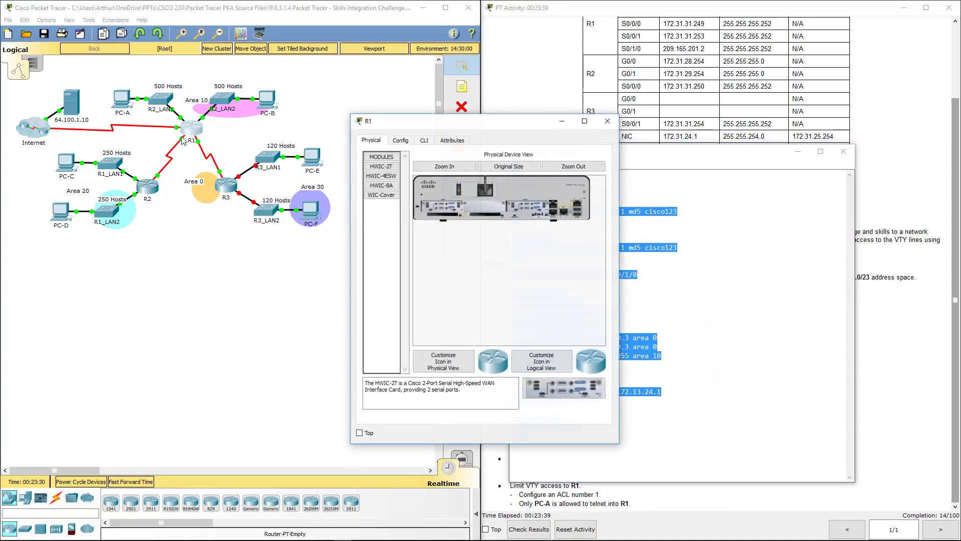
pyautogui.click(424, 140)
pyautogui.press('Return')
pyautogui.press('Return')
pyautogui.press('Return')
pyautogui.press('Return')
pyautogui.press('Return')
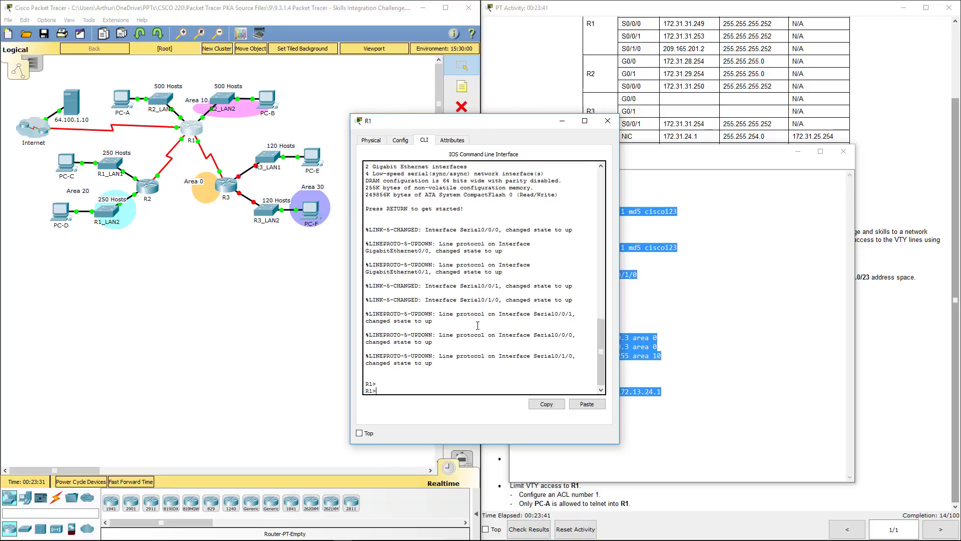
pyautogui.click(587, 404)
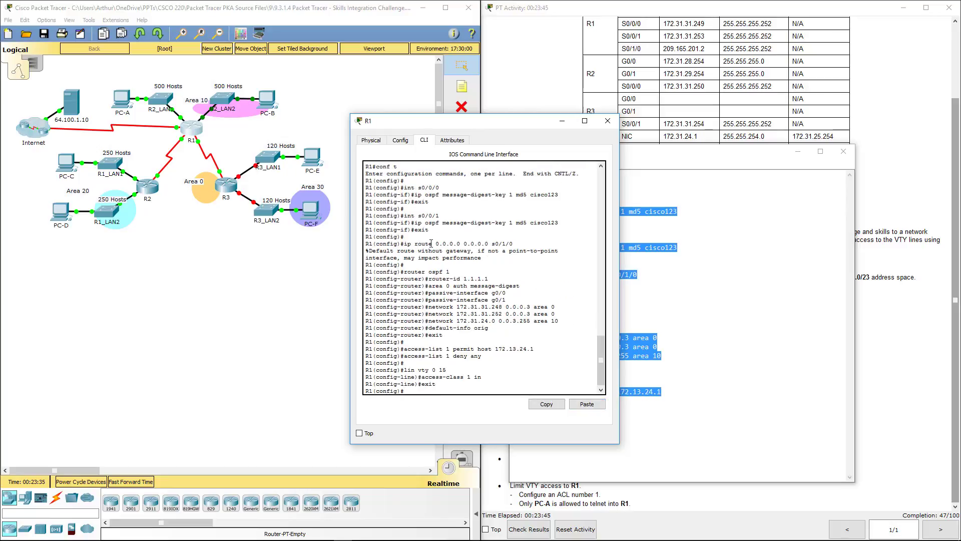
pyautogui.scroll(1, 415, 205)
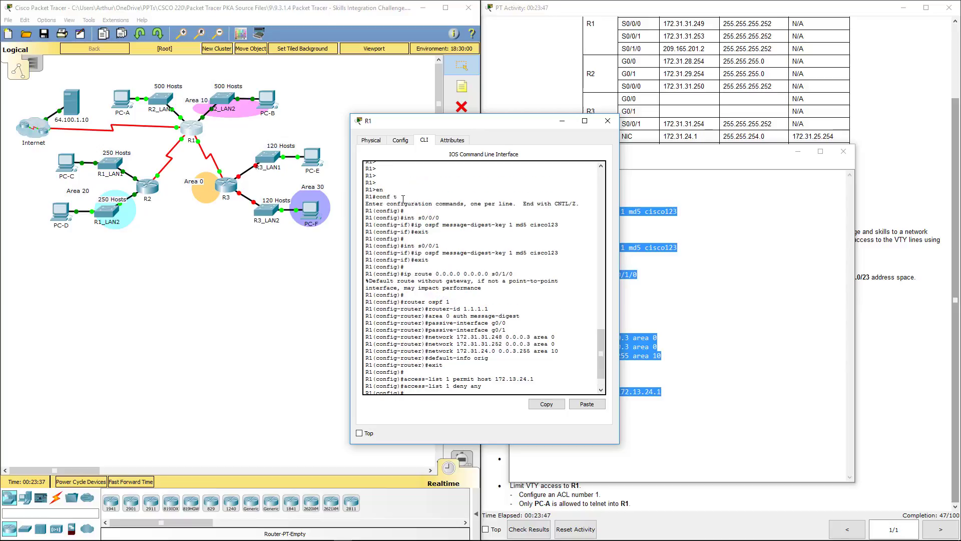
pyautogui.scroll(-1, 454, 288)
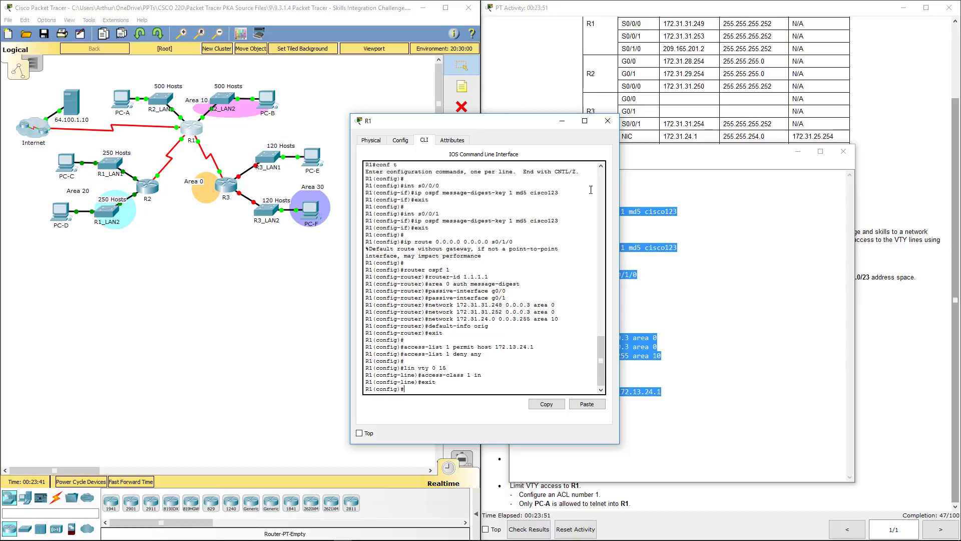
pyautogui.click(607, 121)
pyautogui.moveTo(676, 160); pyautogui.dragTo(280, 144)
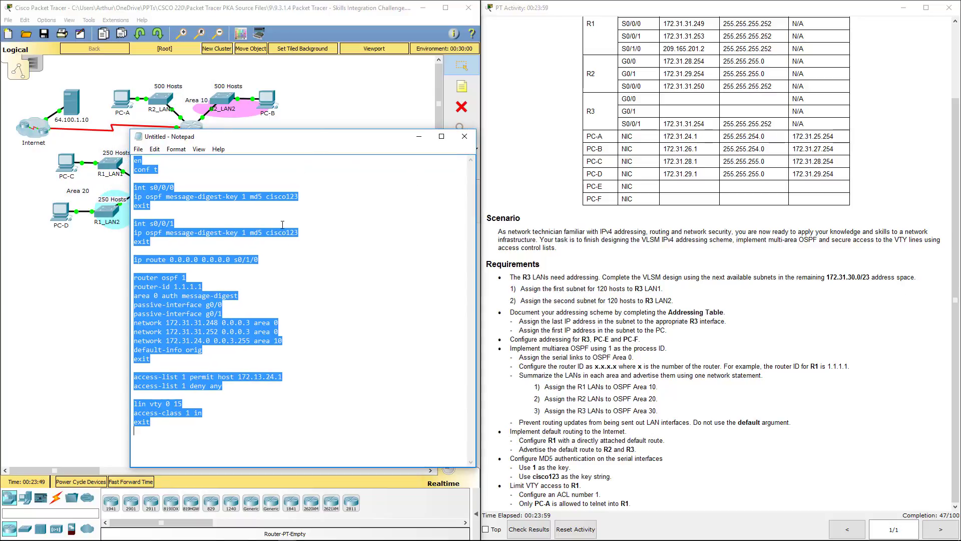
# Remove the s0/0/1 block and default route, and change the router ID to 2.2.2.2.
pyautogui.click(271, 254)
pyautogui.moveTo(152, 243); pyautogui.dragTo(124, 224)
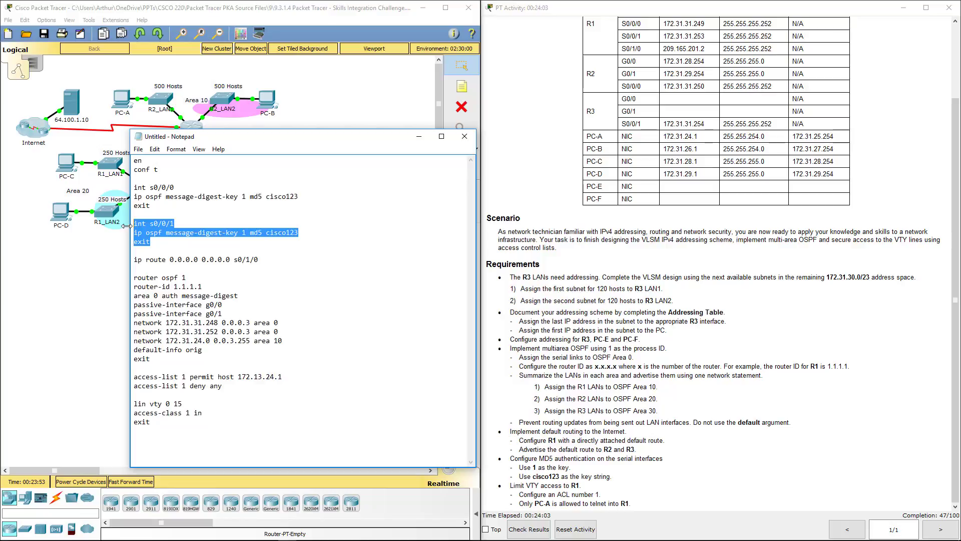
pyautogui.press('Delete')
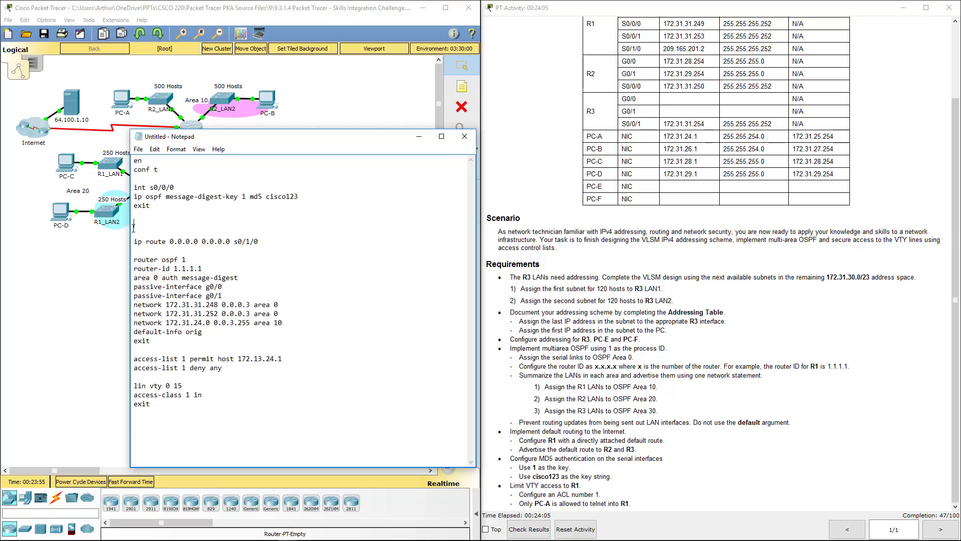
pyautogui.moveTo(296, 244); pyautogui.dragTo(132, 242)
pyautogui.press('Delete')
pyautogui.press('Delete')
pyautogui.press('Delete')
pyautogui.moveTo(213, 252); pyautogui.dragTo(174, 249)
pyautogui.write('2.2.2.2')
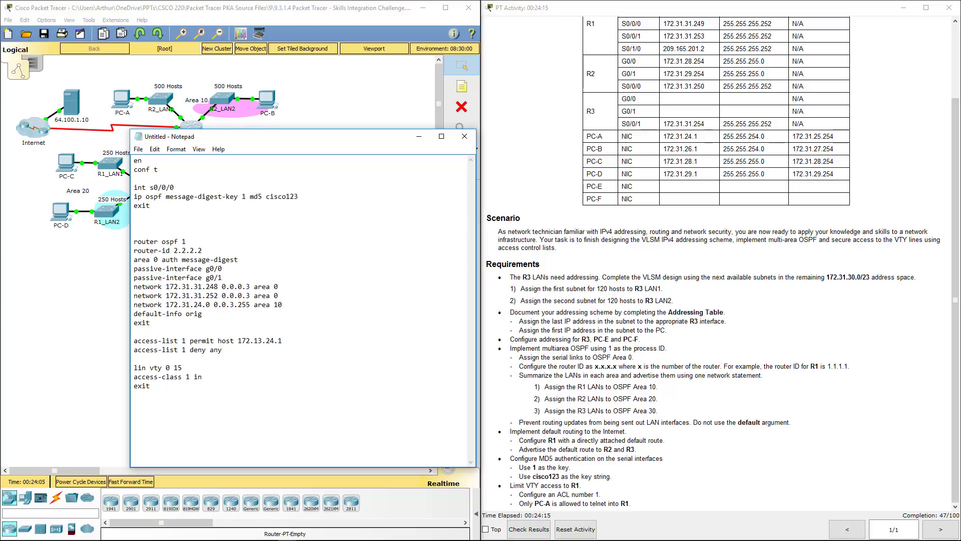
pyautogui.hotkey('alt', 'Tab')
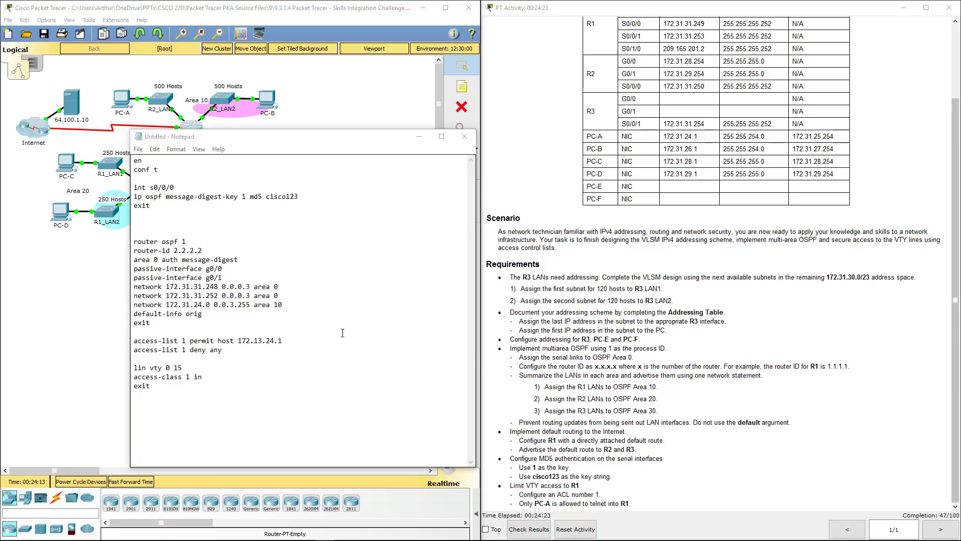
# Delete the .252 and area 10 network lines and the default-information line.
pyautogui.click(288, 300)
pyautogui.moveTo(288, 301); pyautogui.dragTo(134, 296)
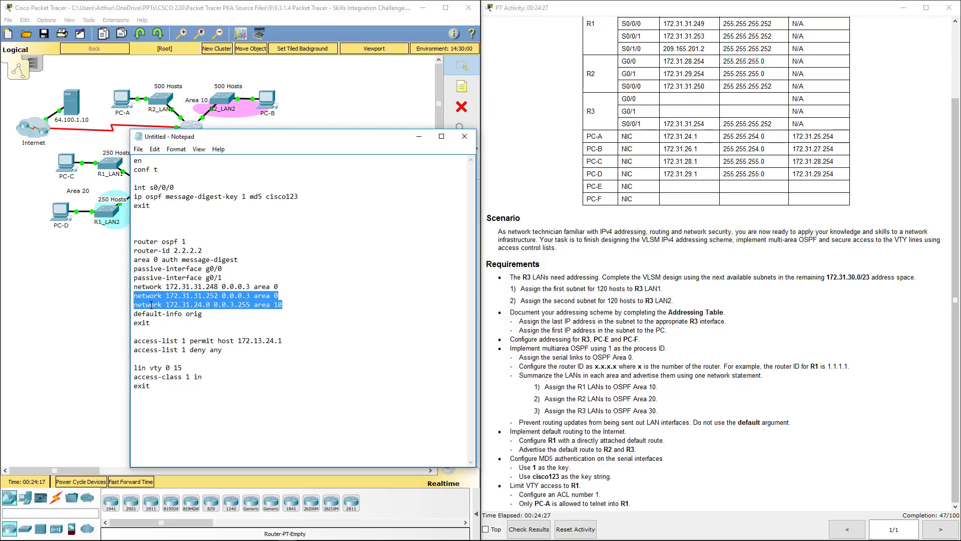
pyautogui.press('Delete')
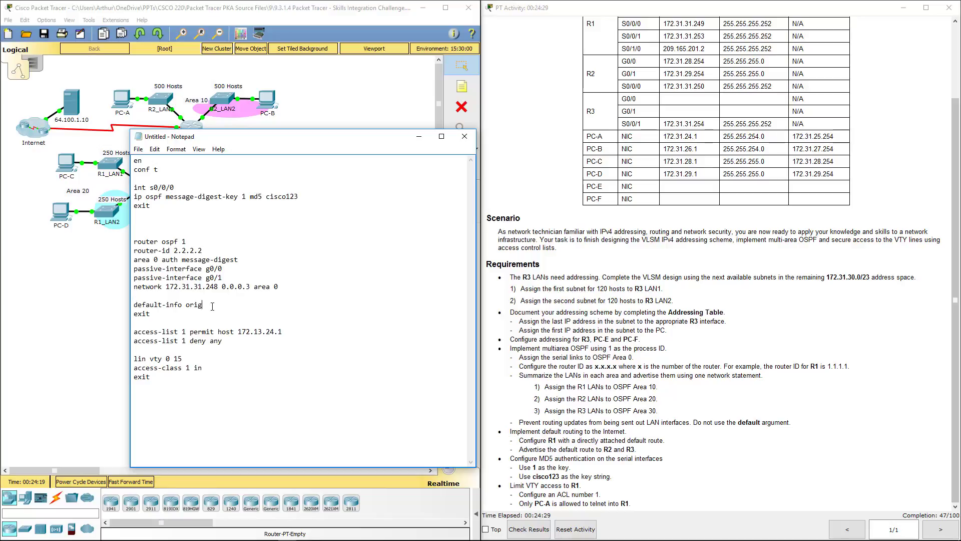
pyautogui.moveTo(202, 304); pyautogui.dragTo(119, 308)
pyautogui.press('Delete')
# Add network 172.31.28.0 0.0.1.255 in area 20.
pyautogui.moveTo(136, 287); pyautogui.dragTo(193, 287)
pyautogui.hotkey('ctrl', 'c')
pyautogui.click(145, 299)
pyautogui.hotkey('ctrl', 'v')
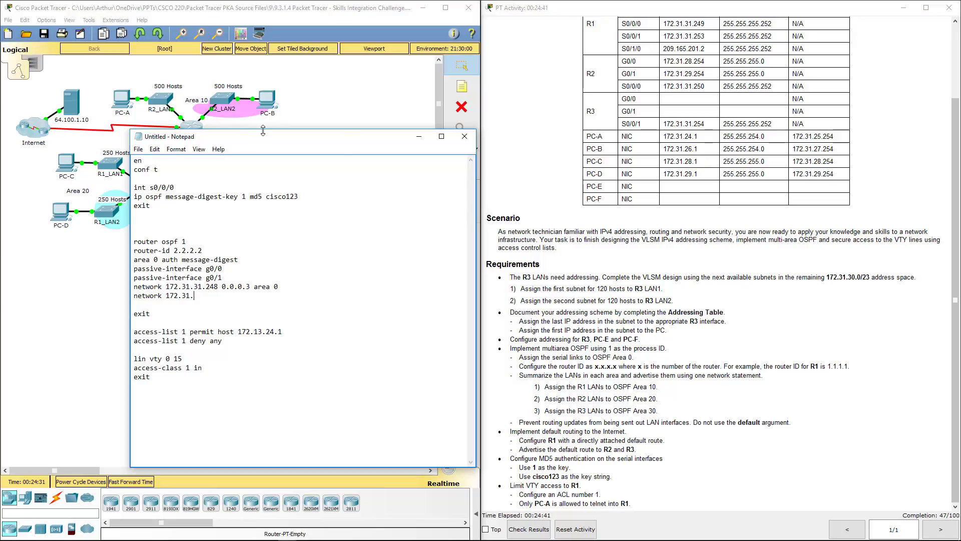
pyautogui.moveTo(266, 139); pyautogui.dragTo(285, 162)
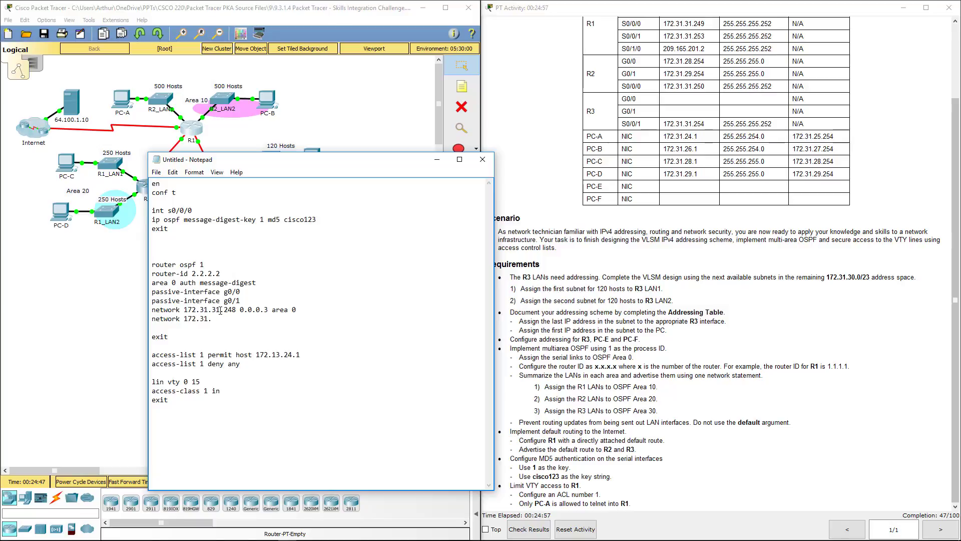
pyautogui.write('28.0 0.0.1.255 area 20')
# Delete the ACL and VTY lines and select the whole R2 script.
pyautogui.moveTo(152, 355); pyautogui.dragTo(170, 401)
pyautogui.press('BackSpace')
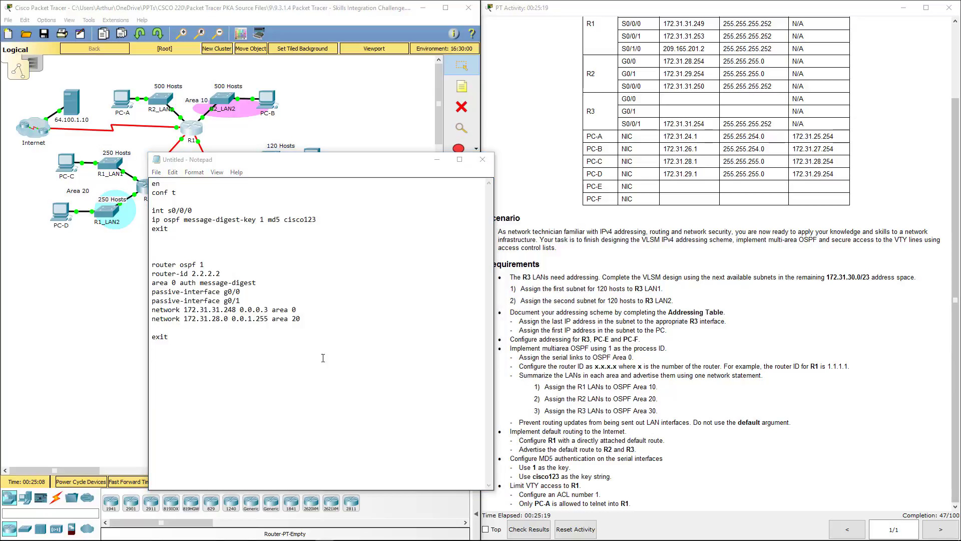
pyautogui.moveTo(302, 359); pyautogui.dragTo(125, 183)
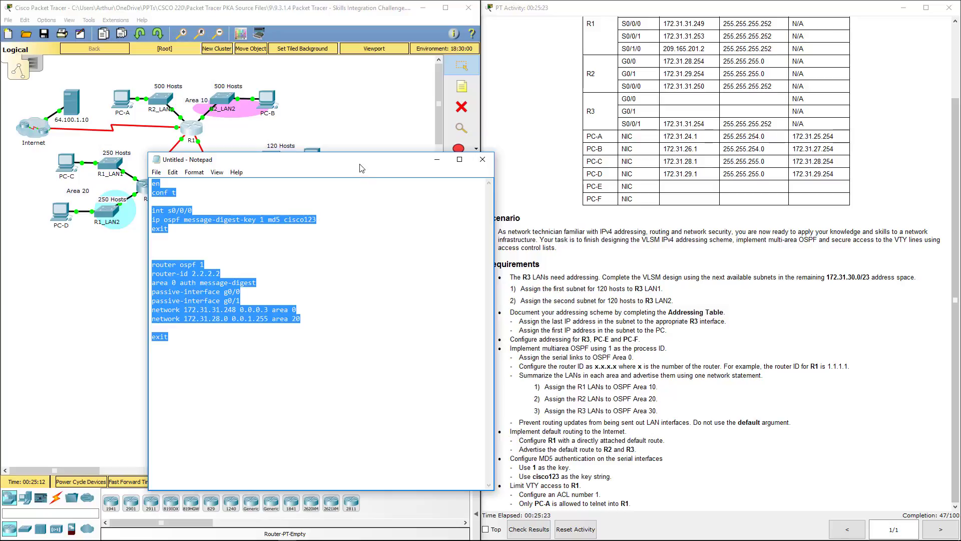
# Paste the R2 script into R2's CLI, close the R2 window, and bring Notepad back.
pyautogui.click(436, 159)
pyautogui.click(150, 187)
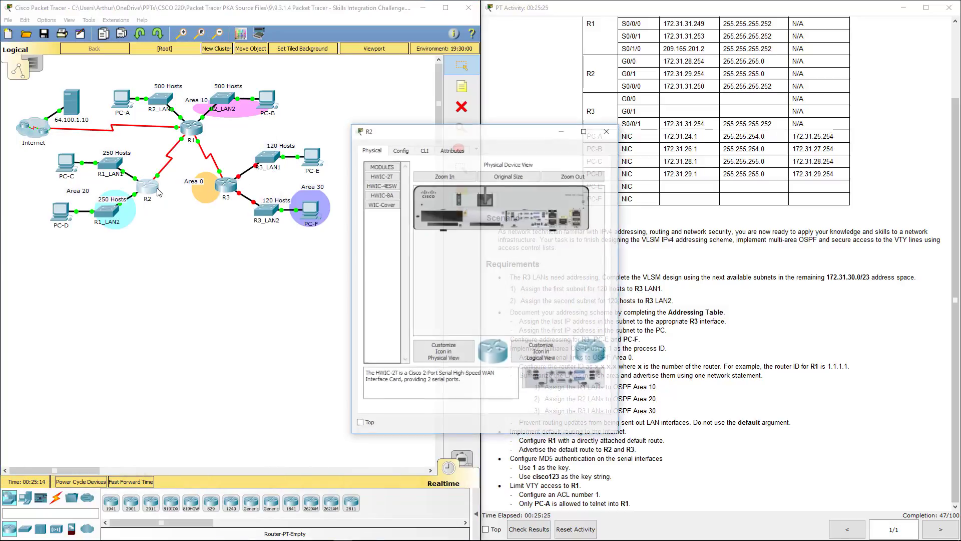
pyautogui.click(425, 150)
pyautogui.click(587, 395)
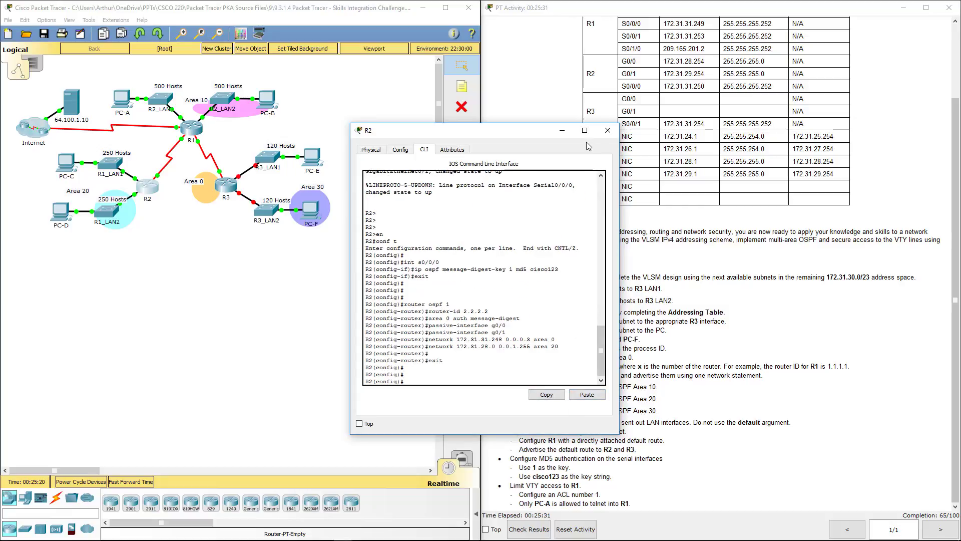
pyautogui.click(607, 130)
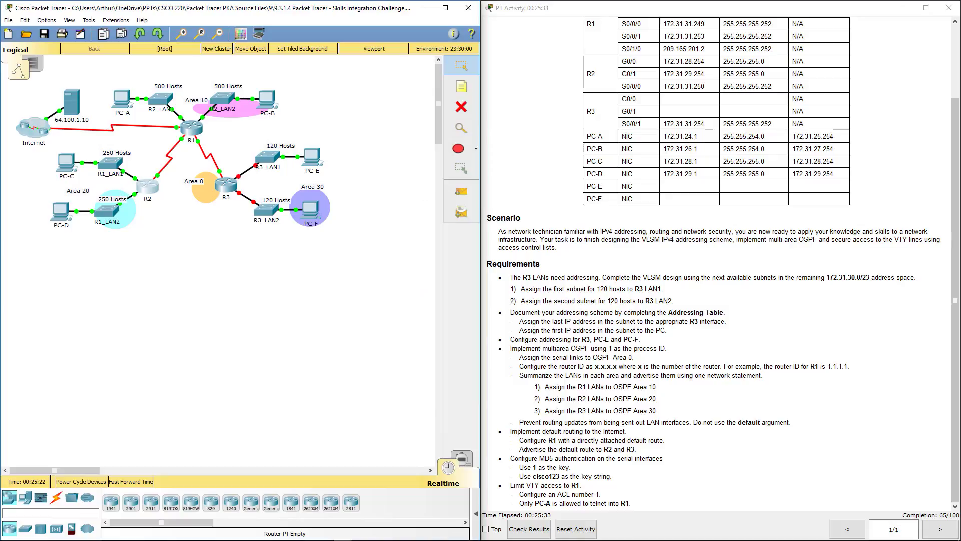
pyautogui.hotkey('alt', 'Tab')
pyautogui.moveTo(349, 224); pyautogui.dragTo(321, 158)
pyautogui.click(156, 237)
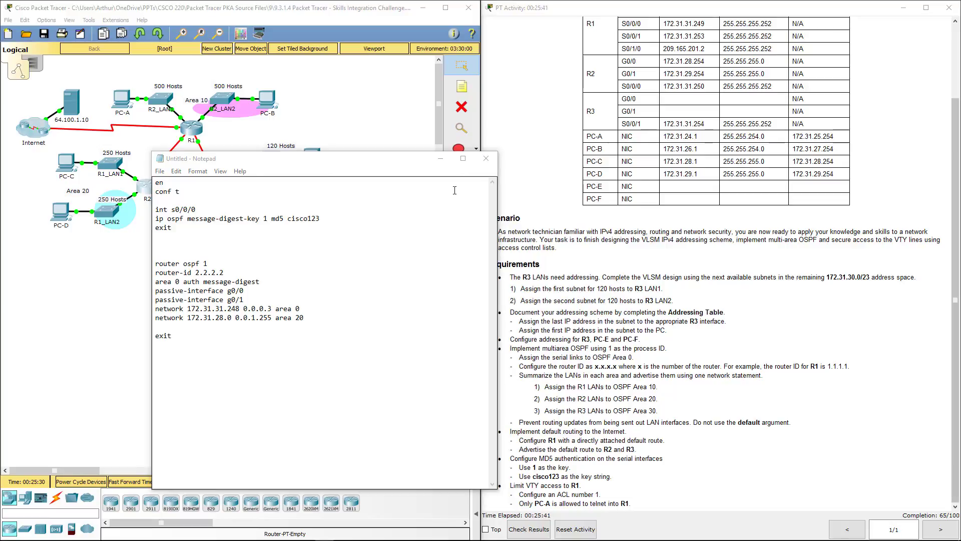
# Add interface g0/0 with 172.31.30.126 255.255.255.128, no shut and exit after conf t.
pyautogui.click(222, 229)
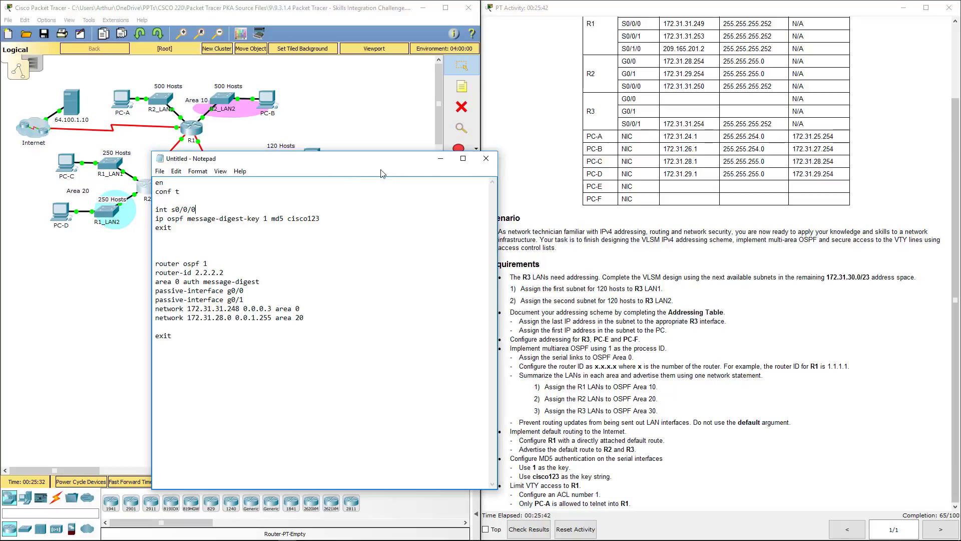
pyautogui.click(179, 200)
pyautogui.press('Return')
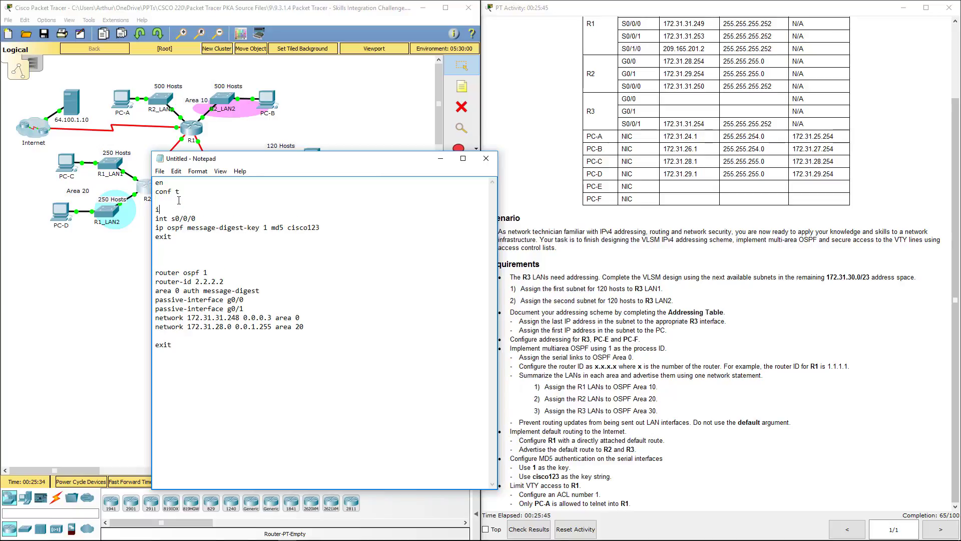
pyautogui.write('nt g0/')
pyautogui.write('0')
pyautogui.press('Return')
pyautogui.press('Return')
pyautogui.press('Up')
pyautogui.write('ip add')
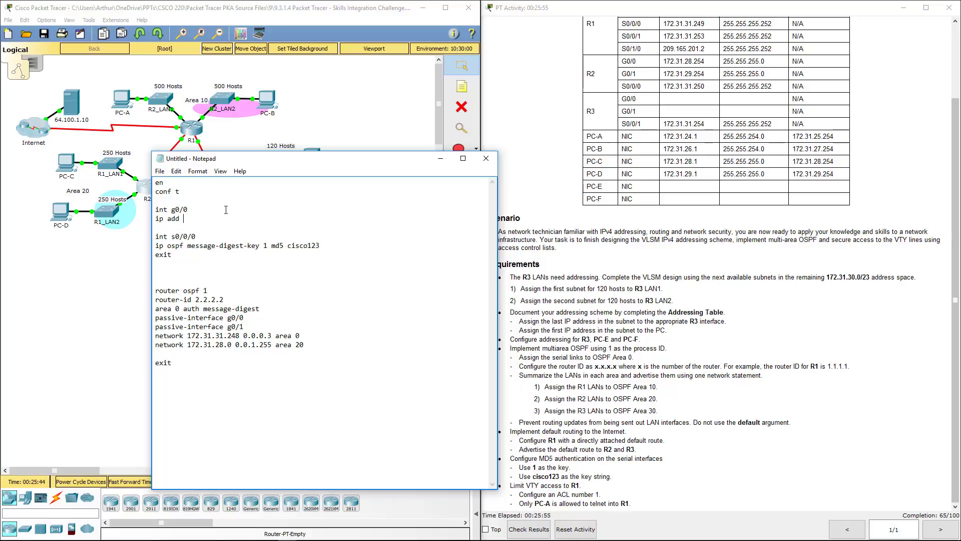
pyautogui.write(' 172.31.30.126 255.255.255.128')
pyautogui.press('Return')
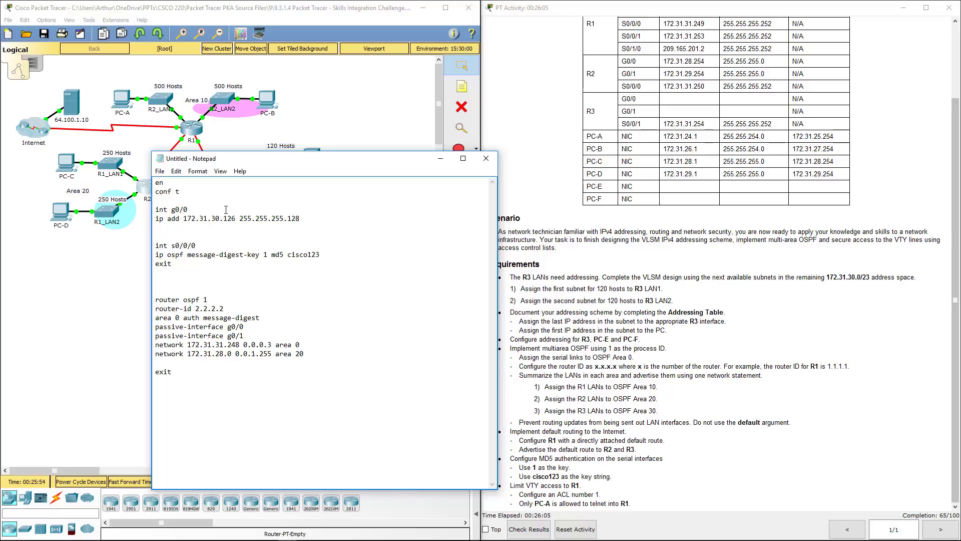
pyautogui.write('no shut')
pyautogui.press('Return')
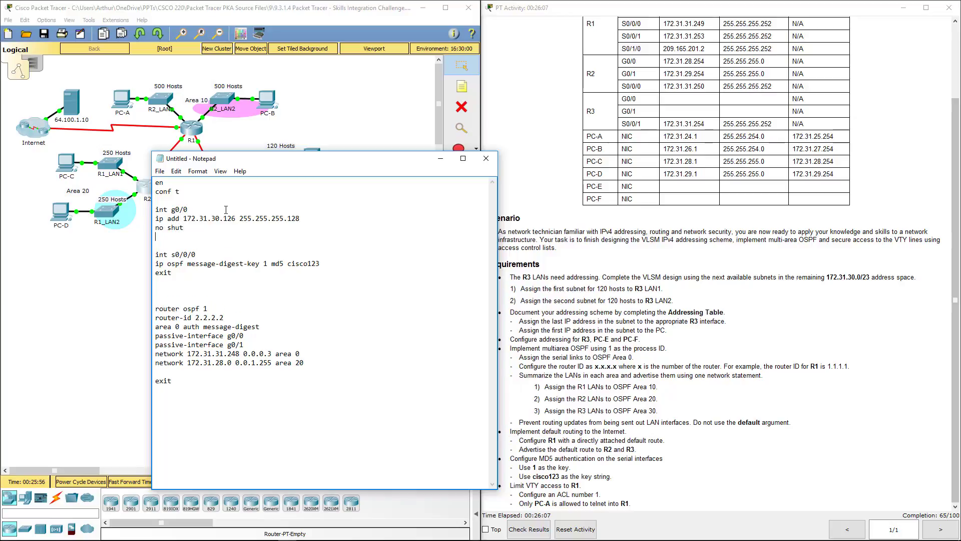
pyautogui.write('exir')
pyautogui.press('Return')
pyautogui.press('Return')
# Duplicate the block as interface g0/1 with address 172.31.30.254.
pyautogui.moveTo(172, 237); pyautogui.dragTo(153, 211)
pyautogui.hotkey('ctrl', 'c')
pyautogui.click(185, 253)
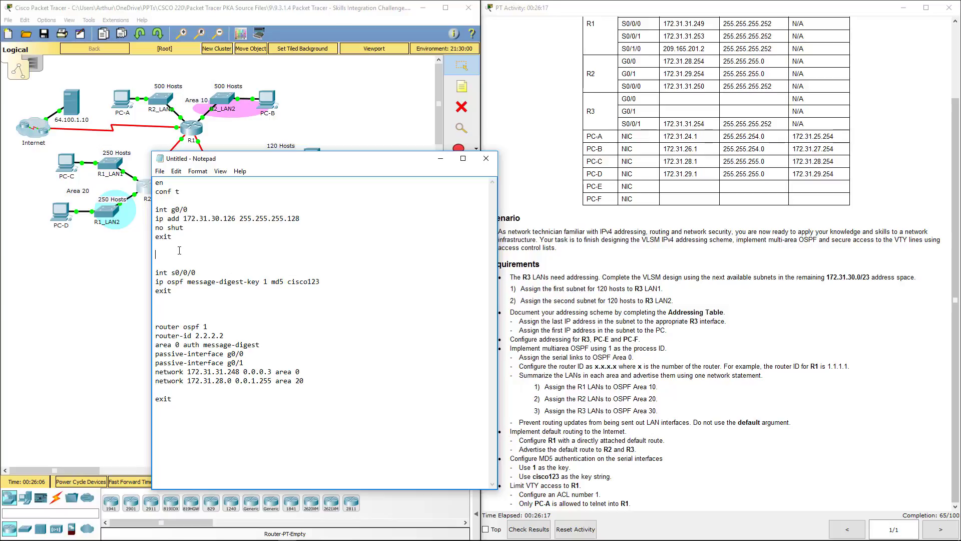
pyautogui.hotkey('ctrl', 'v')
pyautogui.press('Return')
pyautogui.click(190, 254)
pyautogui.press('BackSpace')
pyautogui.write('1')
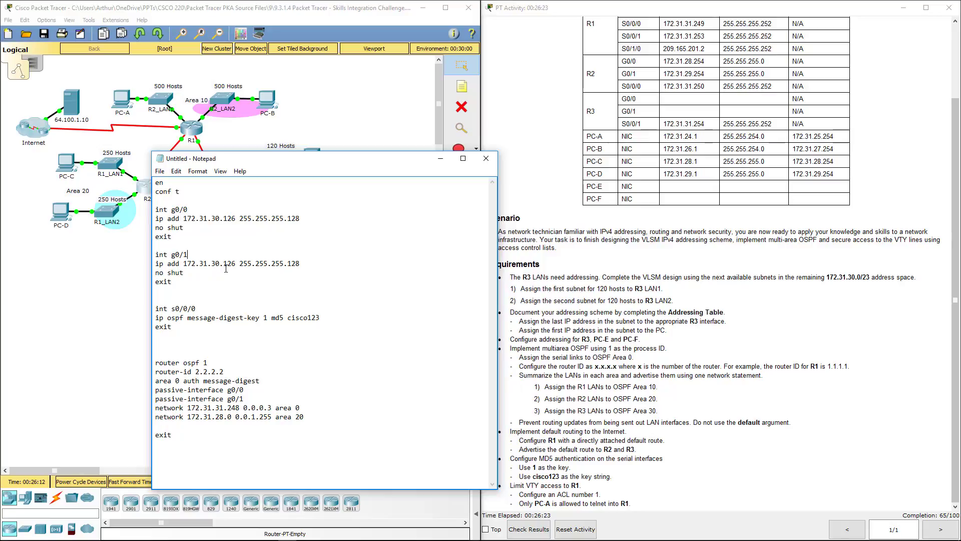
pyautogui.doubleClick(231, 263)
pyautogui.write('254')
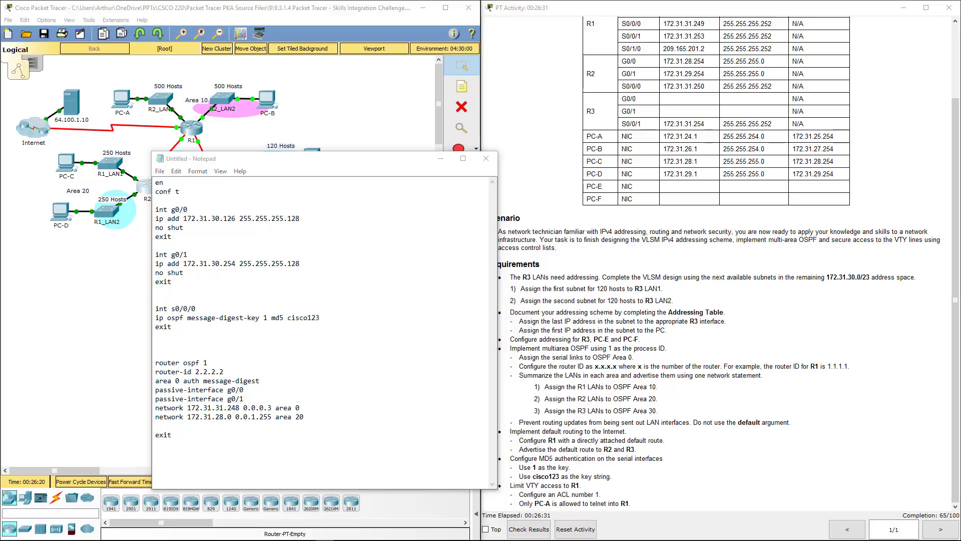
# Change the serial interface to s0/0/1 and the router ID to 3.3.3.3.
pyautogui.click(199, 308)
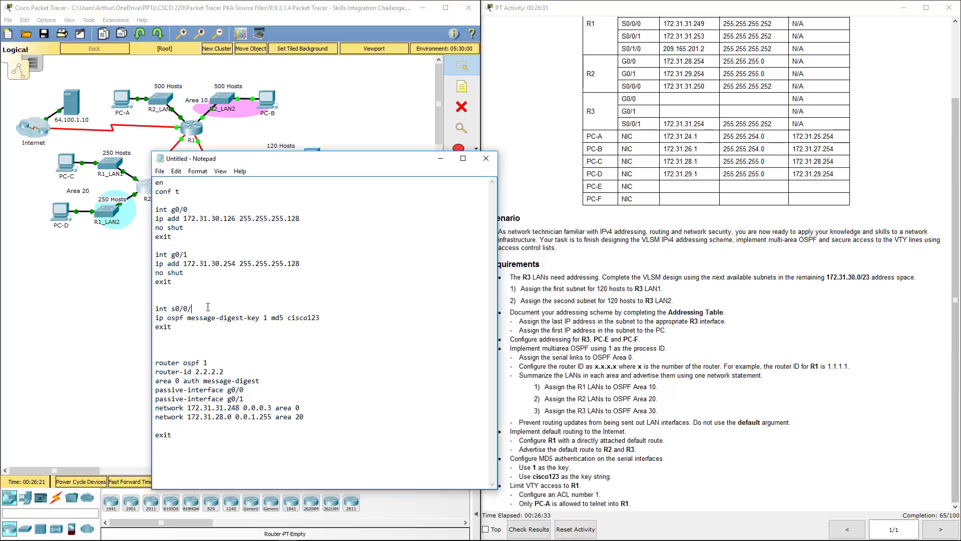
pyautogui.press('BackSpace')
pyautogui.write('1')
pyautogui.moveTo(202, 315); pyautogui.dragTo(321, 318)
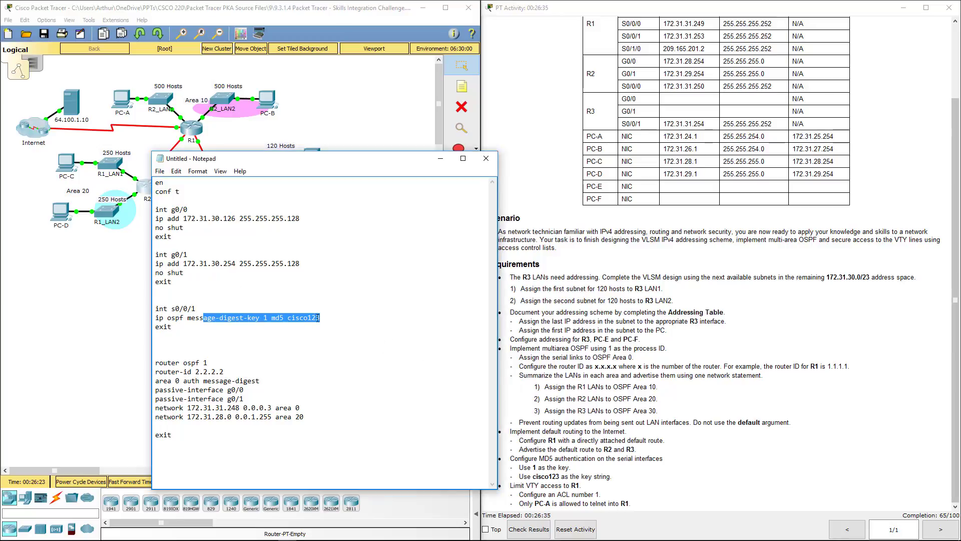
pyautogui.click(231, 373)
pyautogui.moveTo(231, 373); pyautogui.dragTo(195, 373)
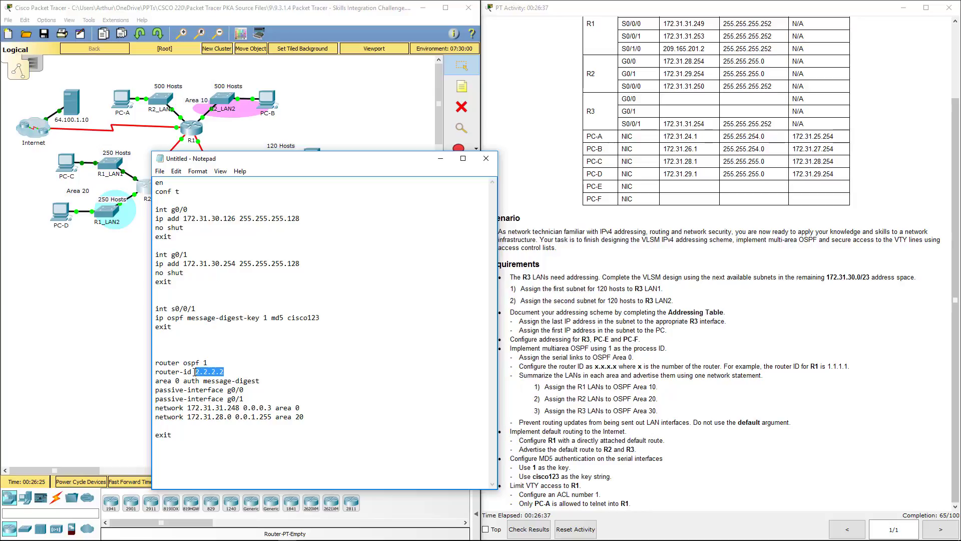
pyautogui.write('3.3.3.3')
# Change the area 0 network statement to 172.31.31.252.
pyautogui.moveTo(304, 417); pyautogui.dragTo(154, 408)
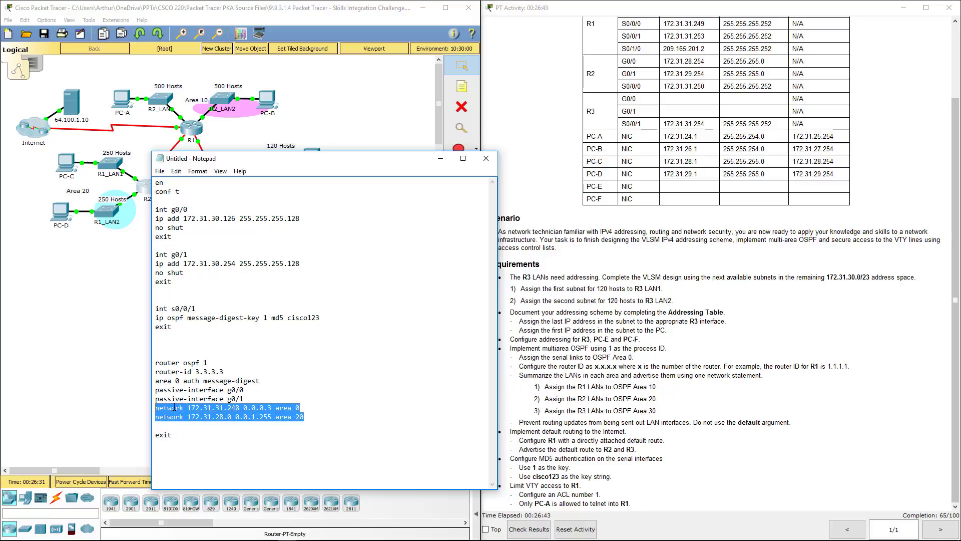
pyautogui.click(155, 408)
pyautogui.press('Return')
pyautogui.hotkey('alt', 'Tab')
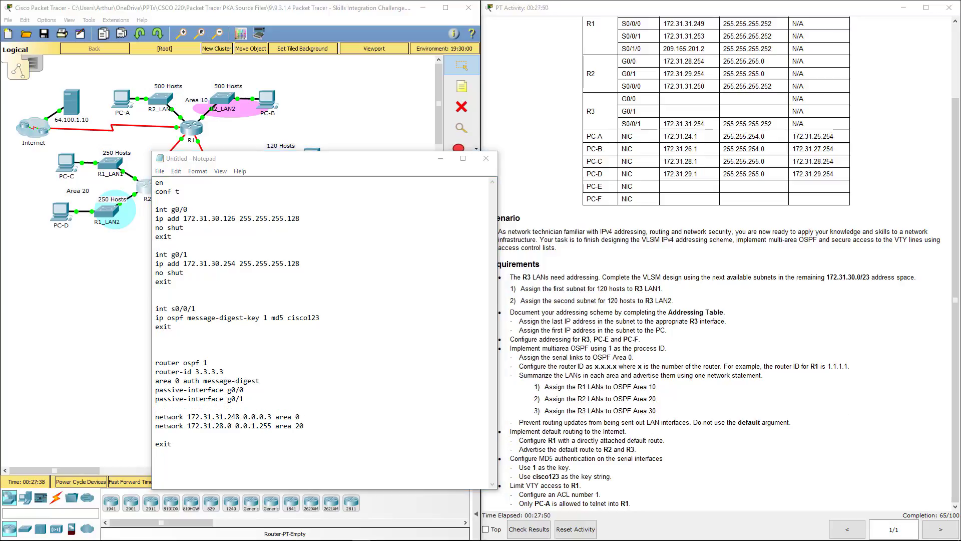
pyautogui.click(301, 389)
pyautogui.moveTo(300, 416); pyautogui.dragTo(238, 415)
pyautogui.doubleClick(219, 417)
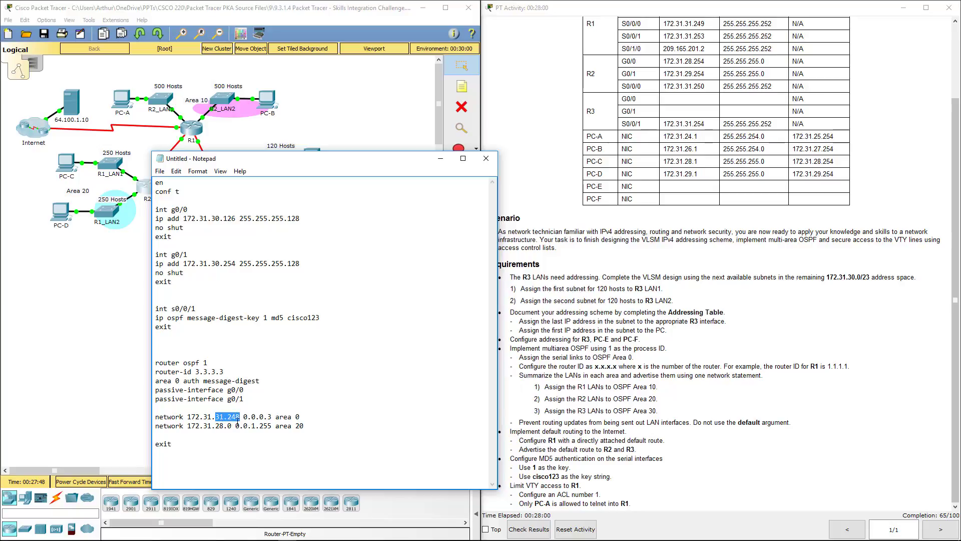
pyautogui.write('31.2252')
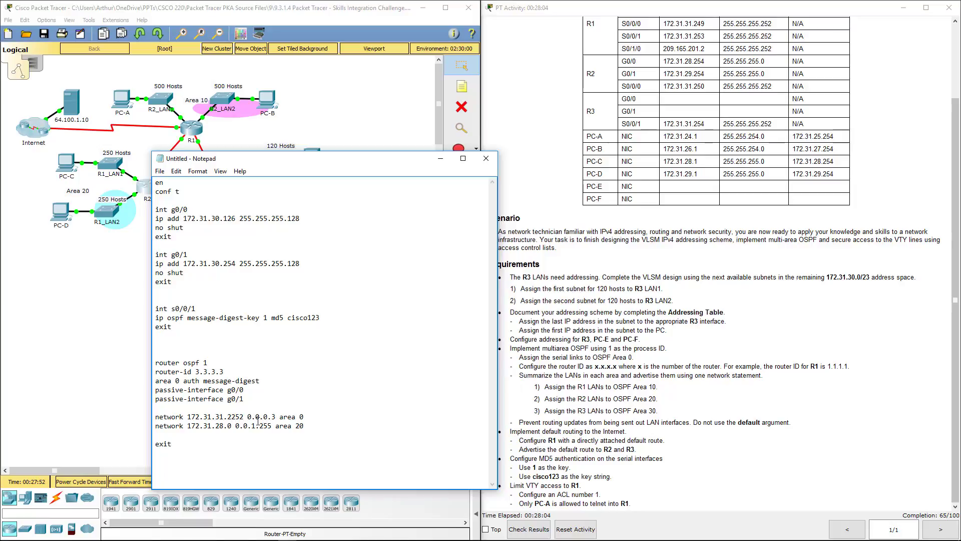
pyautogui.press('Left')
pyautogui.press('Left')
pyautogui.press('BackSpace')
# Replace the area 20 network with 172.31.30.0 0.0.0.255 area 30.
pyautogui.moveTo(304, 425); pyautogui.dragTo(216, 425)
pyautogui.press('BackSpace')
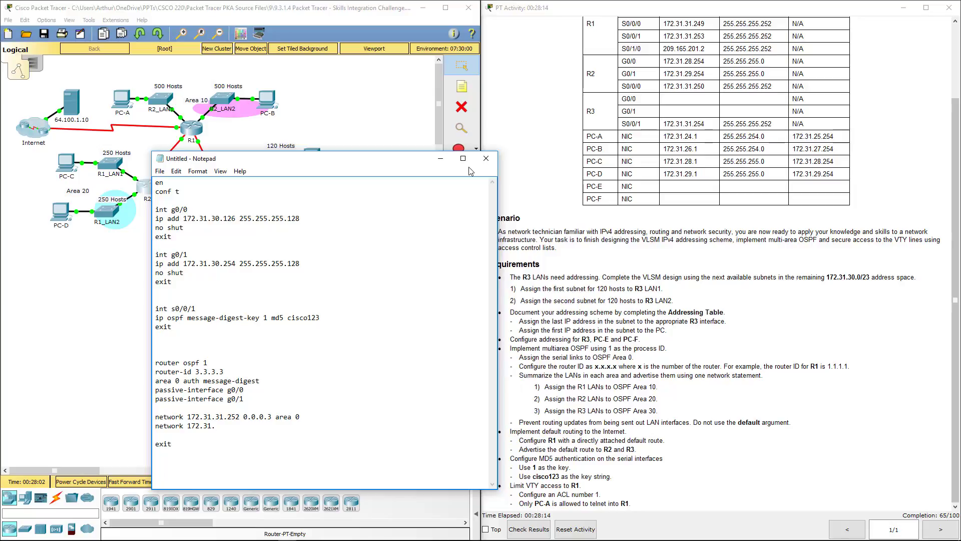
pyautogui.write('30.0 0.0.0.255 area')
pyautogui.write('30')
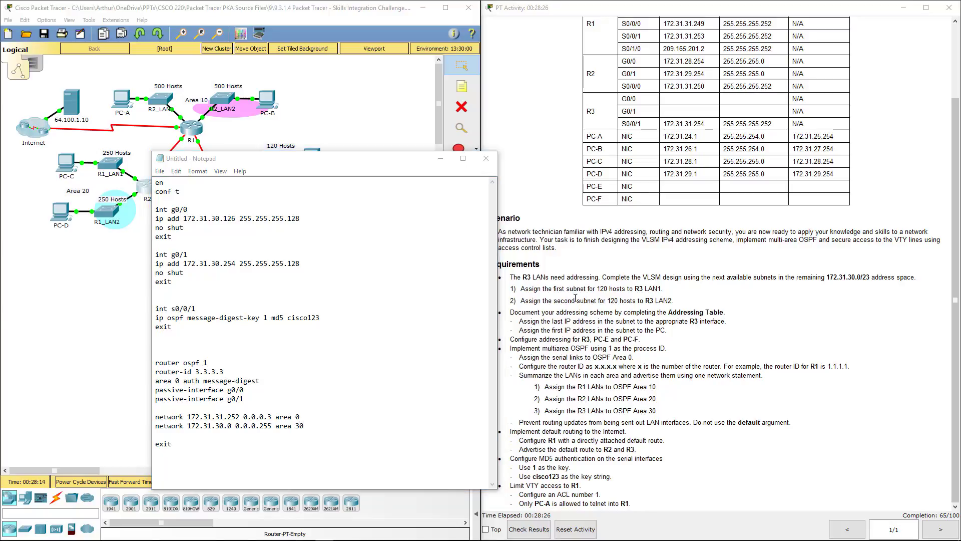
pyautogui.click(176, 410)
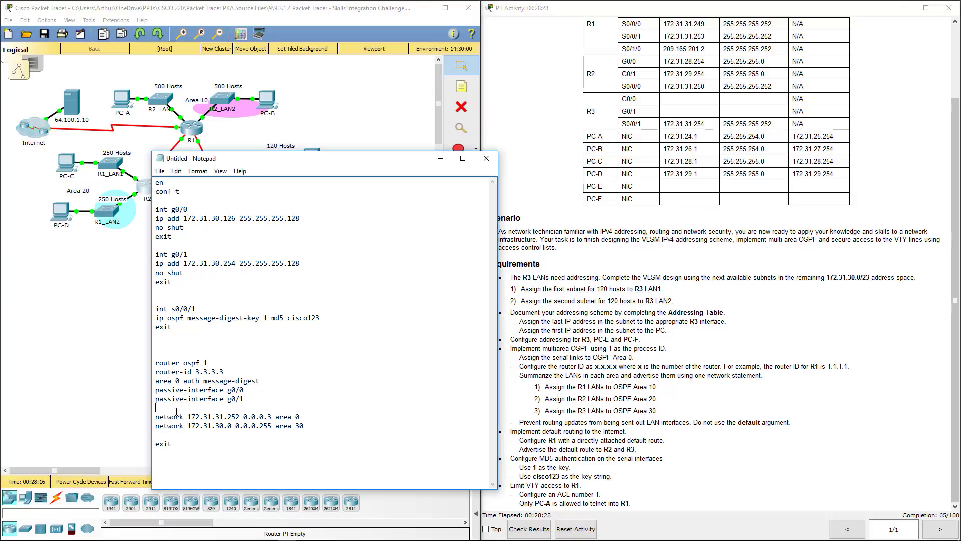
pyautogui.press('Delete')
# Select the entire R3 script, cancelling an accidental Notepad close.
pyautogui.moveTo(181, 445); pyautogui.dragTo(140, 170)
pyautogui.click(484, 161)
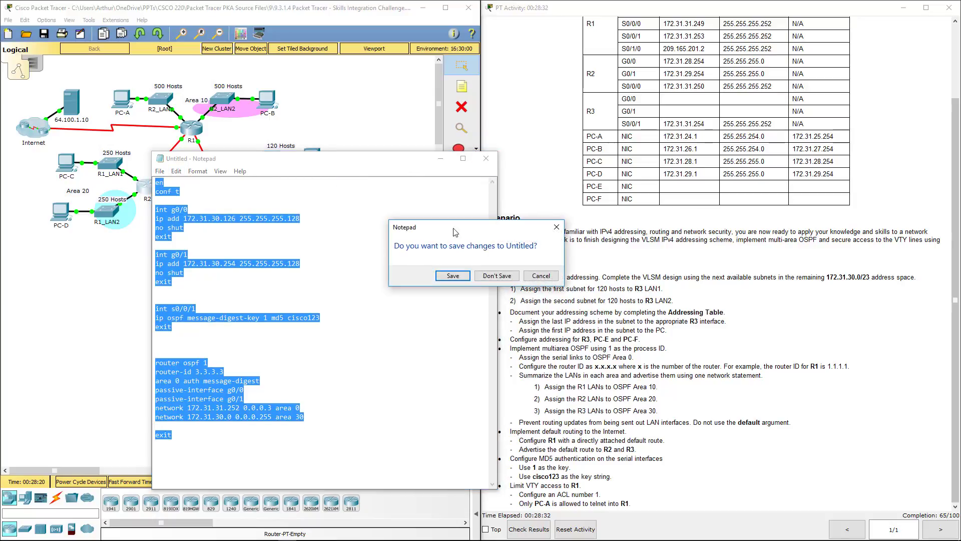
pyautogui.click(561, 229)
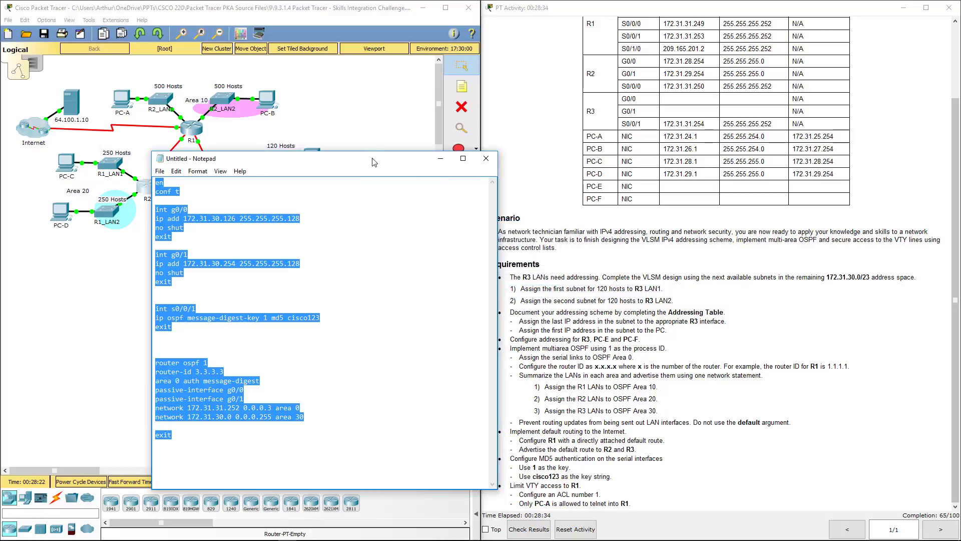
# Paste the R3 script into R3's CLI, close the R3 window, and focus the activity window.
pyautogui.click(129, 204)
pyautogui.click(229, 185)
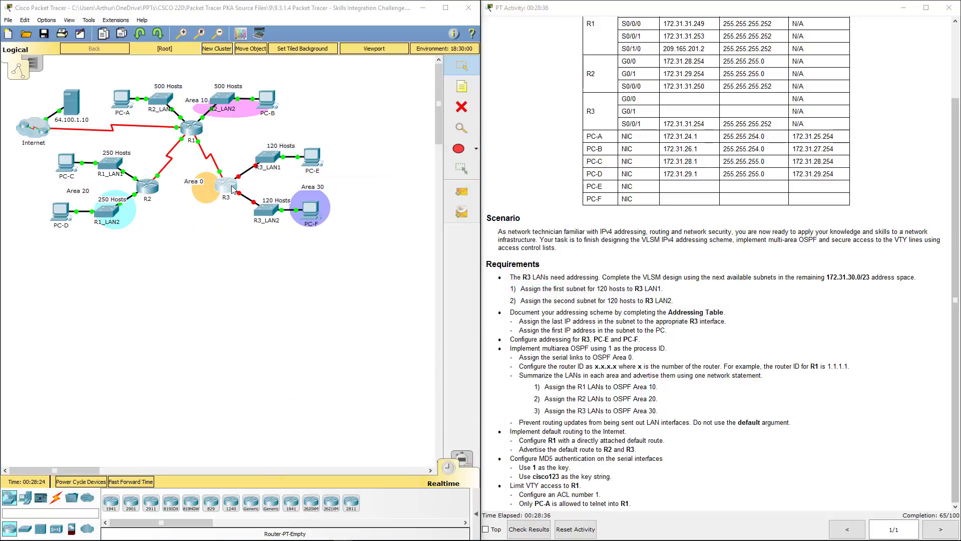
pyautogui.click(424, 150)
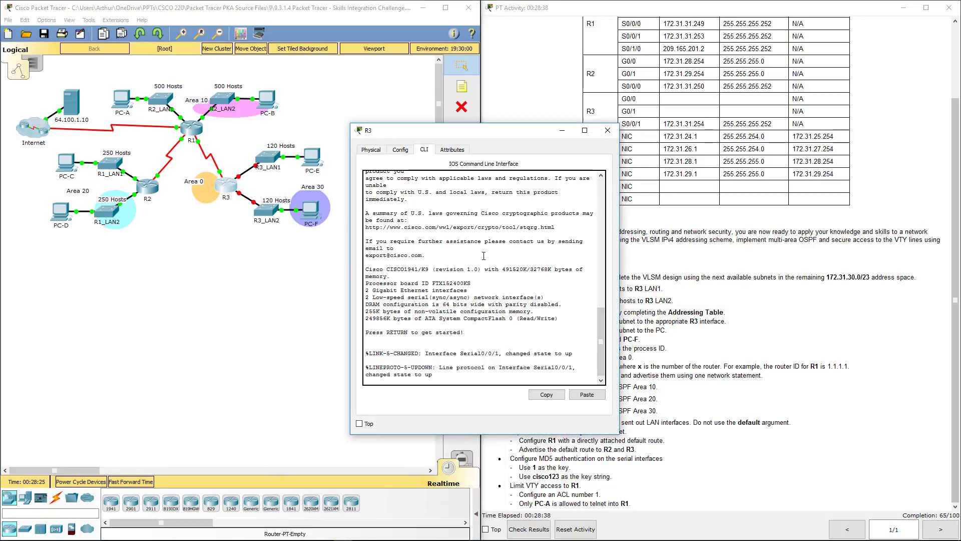
pyautogui.press('Return')
pyautogui.press('Return')
pyautogui.press('Return')
pyautogui.click(576, 394)
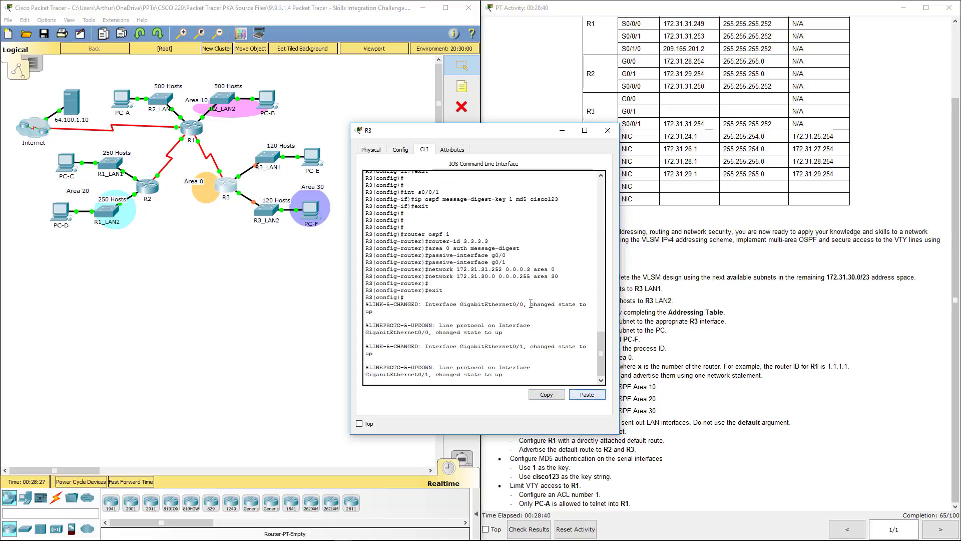
pyautogui.press('Return')
pyautogui.press('Return')
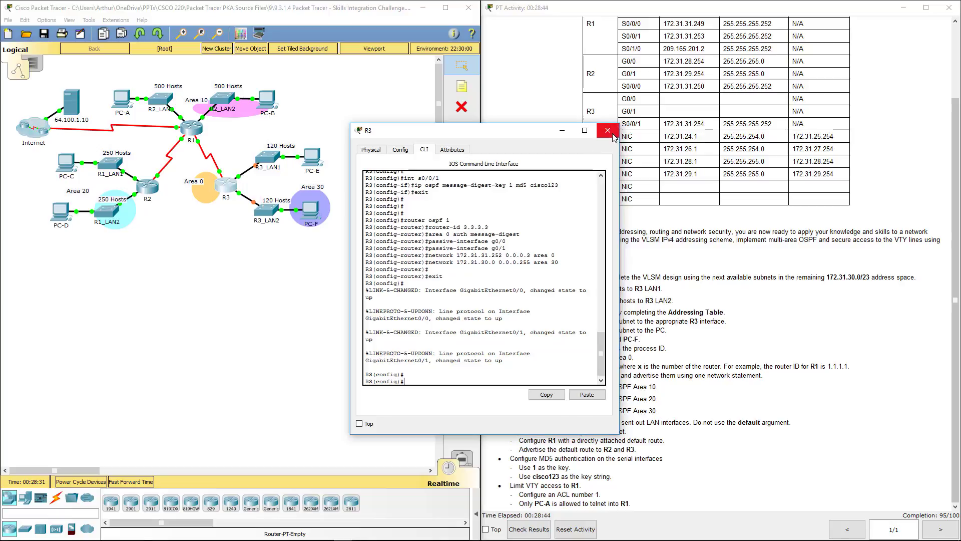
pyautogui.click(608, 130)
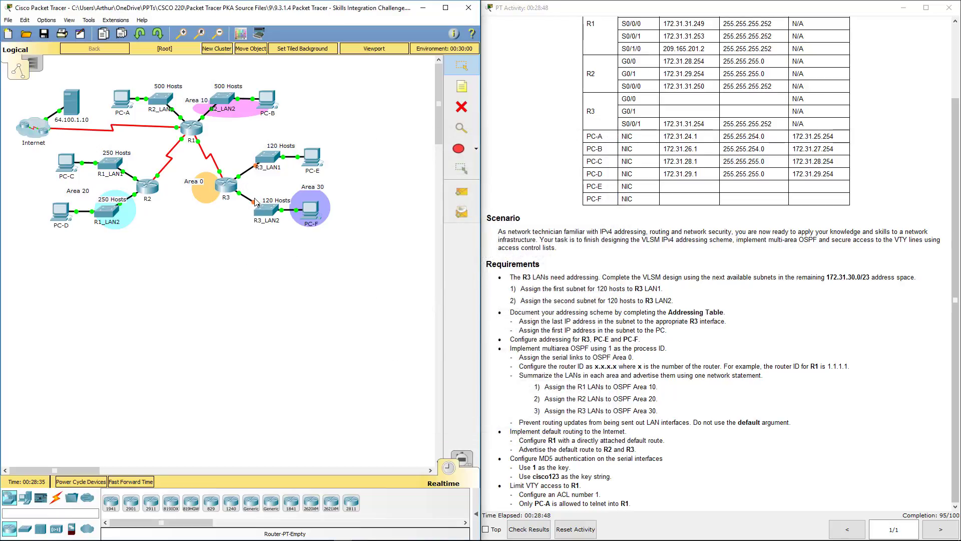
pyautogui.click(765, 349)
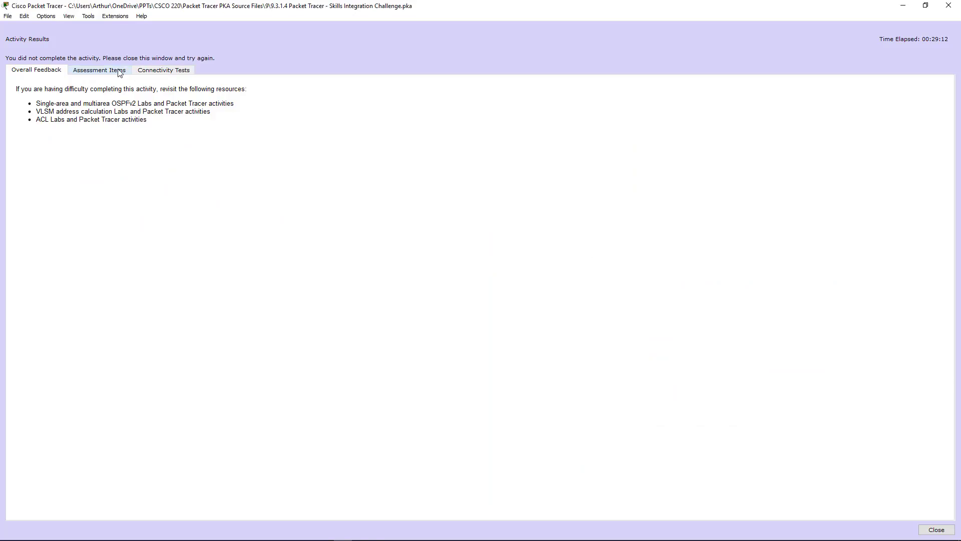
# Inspect the incorrect R1 ACL row under Assessment Items, then close Activity Results.
pyautogui.click(120, 74)
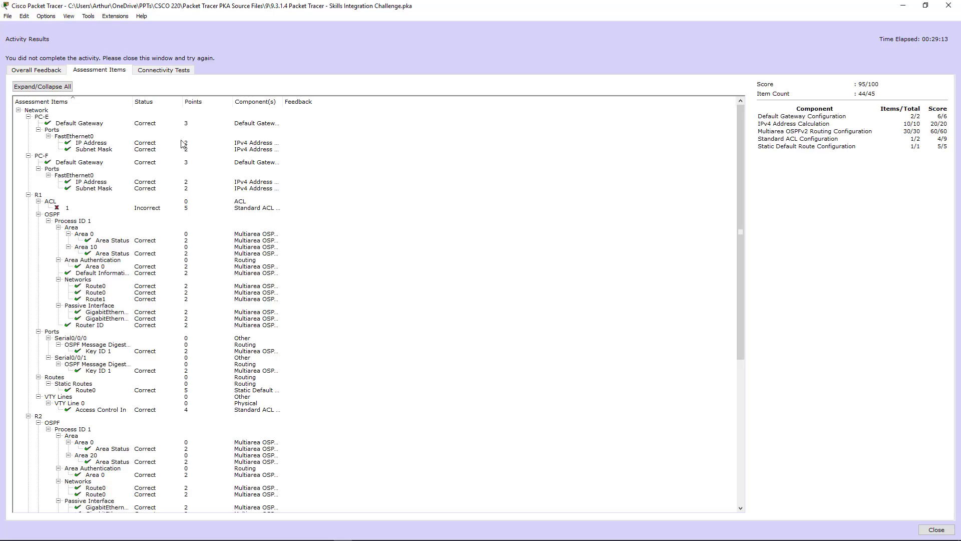
pyautogui.click(60, 209)
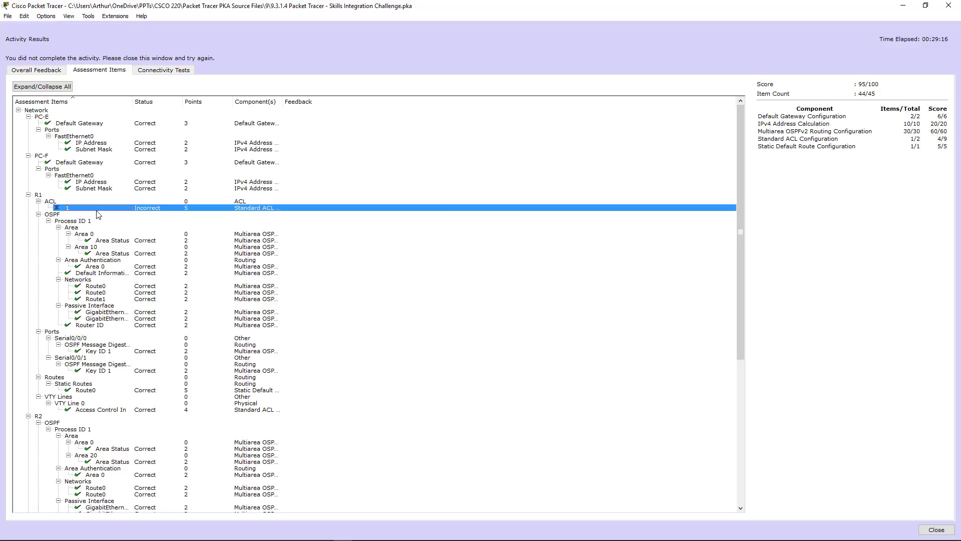
pyautogui.scroll(-12, 100, 220)
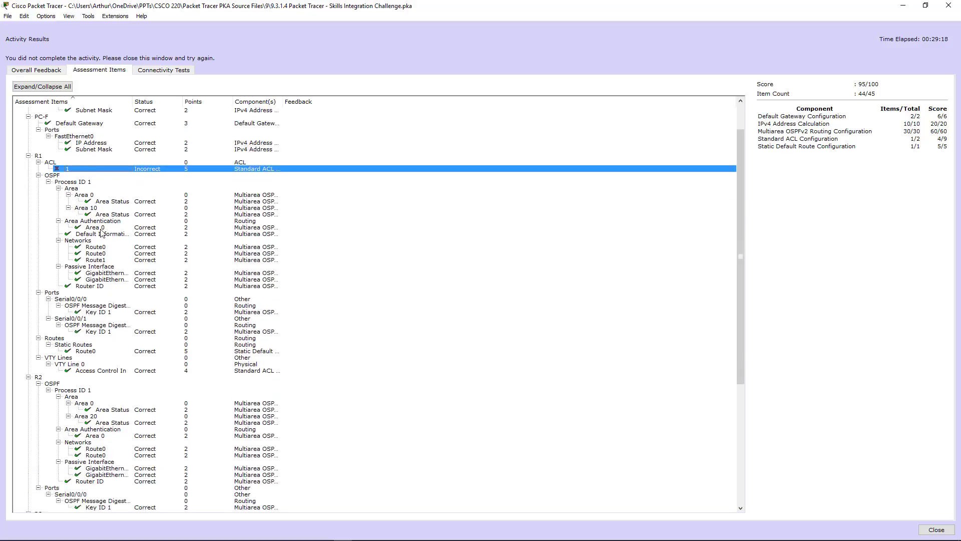
pyautogui.scroll(12, 102, 236)
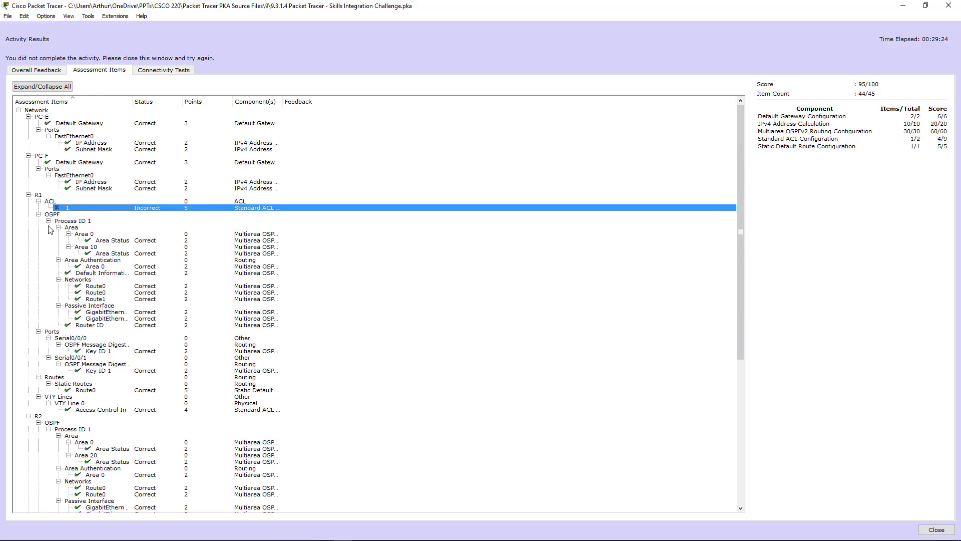
pyautogui.click(803, 139)
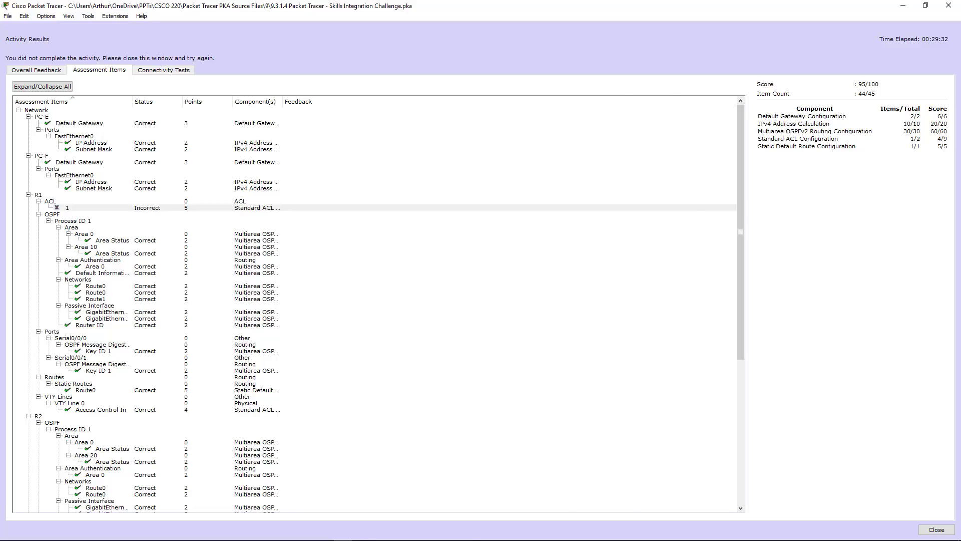
pyautogui.press('Escape')
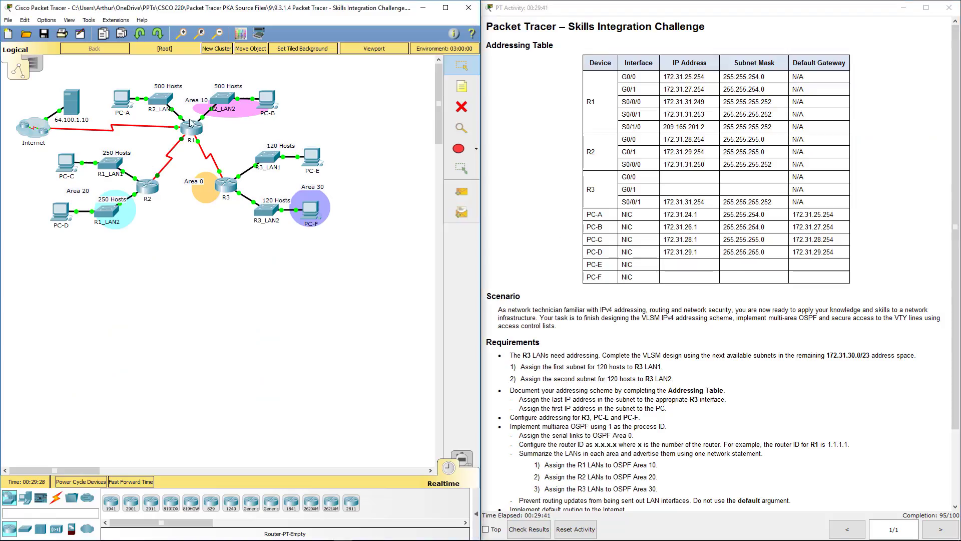
# On R1's CLI, leave config mode and page through 'show run' output.
pyautogui.click(191, 124)
pyautogui.press('Return')
pyautogui.press('Return')
pyautogui.press('Return')
pyautogui.press('Return')
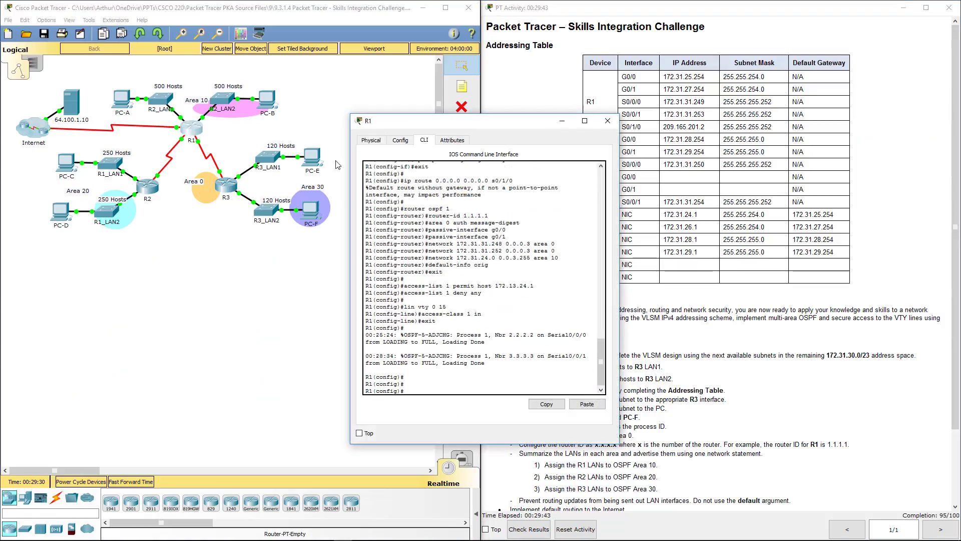
pyautogui.write('end')
pyautogui.press('Return')
pyautogui.press('Return')
pyautogui.press('Return')
pyautogui.press('Return')
pyautogui.press('Return')
pyautogui.press('Return')
pyautogui.press('Return')
pyautogui.press('Return')
pyautogui.press('Return')
pyautogui.press('Return')
pyautogui.press('Return')
pyautogui.press('Return')
pyautogui.press('Return')
pyautogui.press('Return')
pyautogui.press('Return')
pyautogui.press('Return')
pyautogui.press('Return')
pyautogui.press('Return')
pyautogui.press('Return')
pyautogui.press('Return')
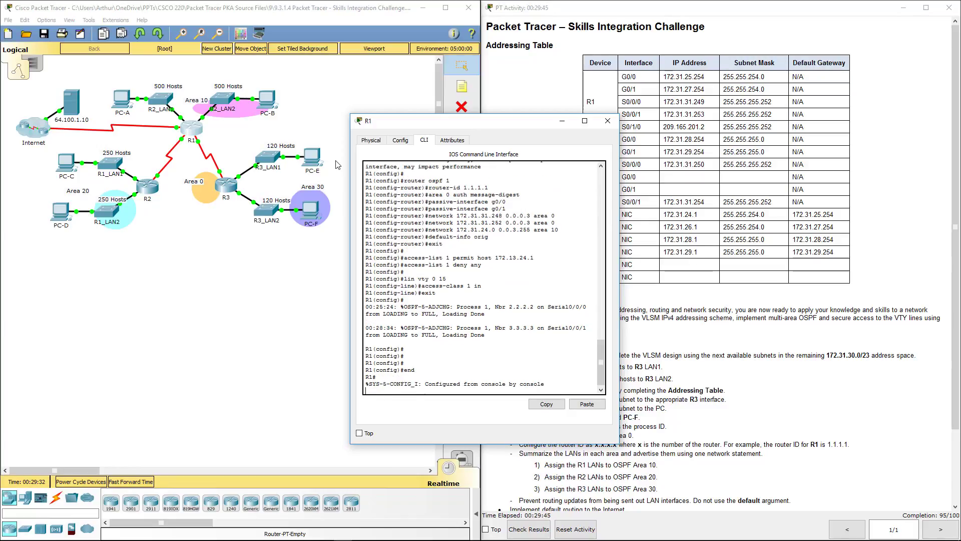
pyautogui.write('show run')
pyautogui.press('Return')
pyautogui.press('space')
pyautogui.press('space')
pyautogui.press('space')
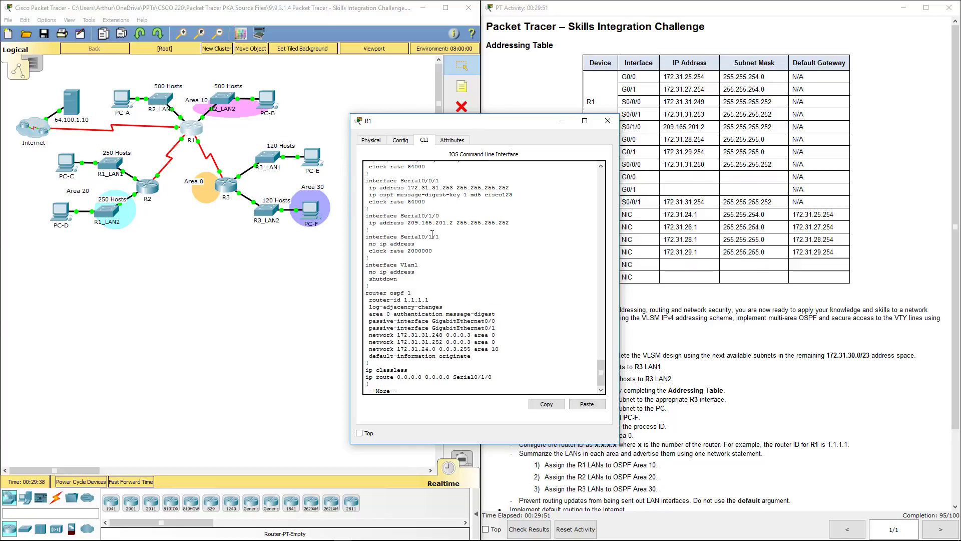
pyautogui.press('space')
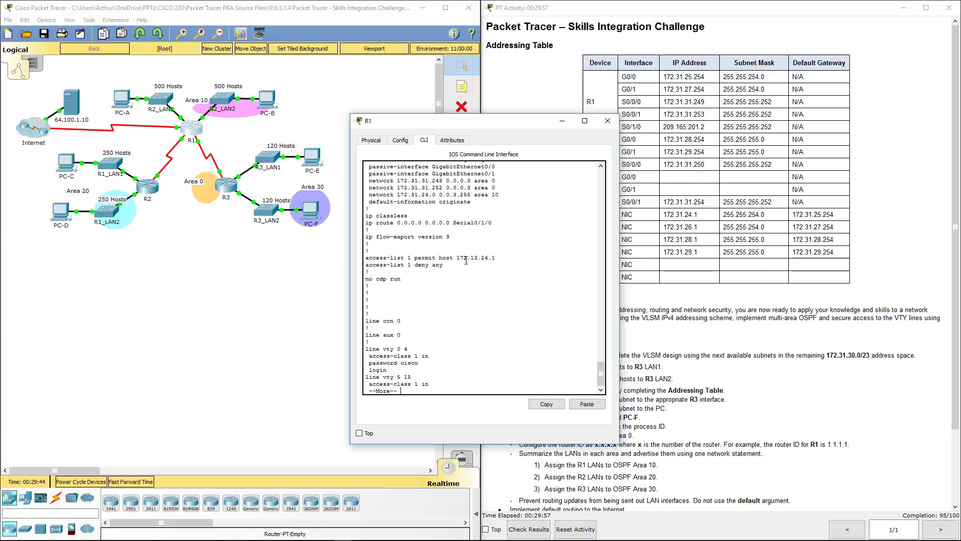
# Check the activity instructions and highlight R1's access-list 1 lines, with Notepad alongside.
pyautogui.click(634, 250)
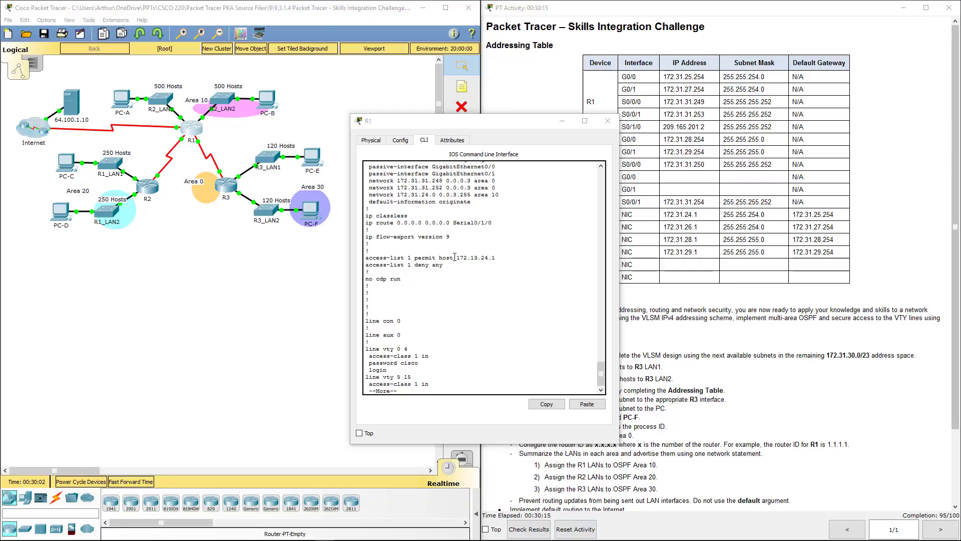
pyautogui.click(462, 255)
pyautogui.moveTo(494, 257); pyautogui.dragTo(370, 254)
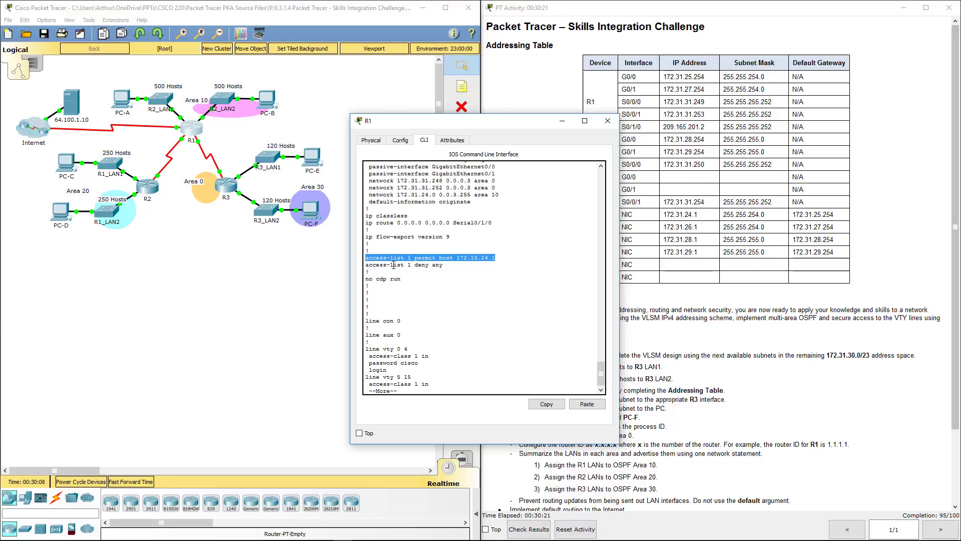
pyautogui.moveTo(454, 270); pyautogui.dragTo(361, 260)
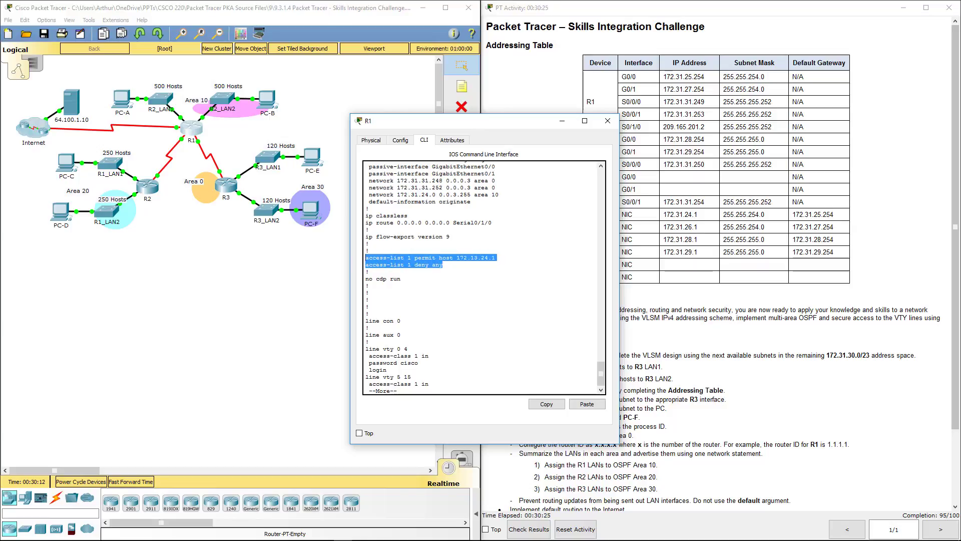
pyautogui.hotkey('alt', 'Tab')
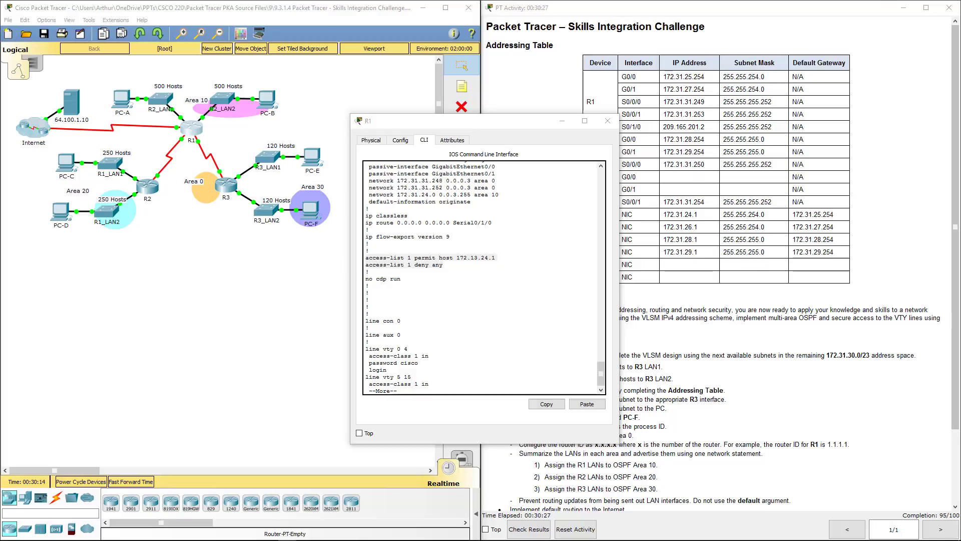
# Copy R1's access-list 1 lines and VTY line block into Notepad.
pyautogui.moveTo(482, 125); pyautogui.dragTo(558, 125)
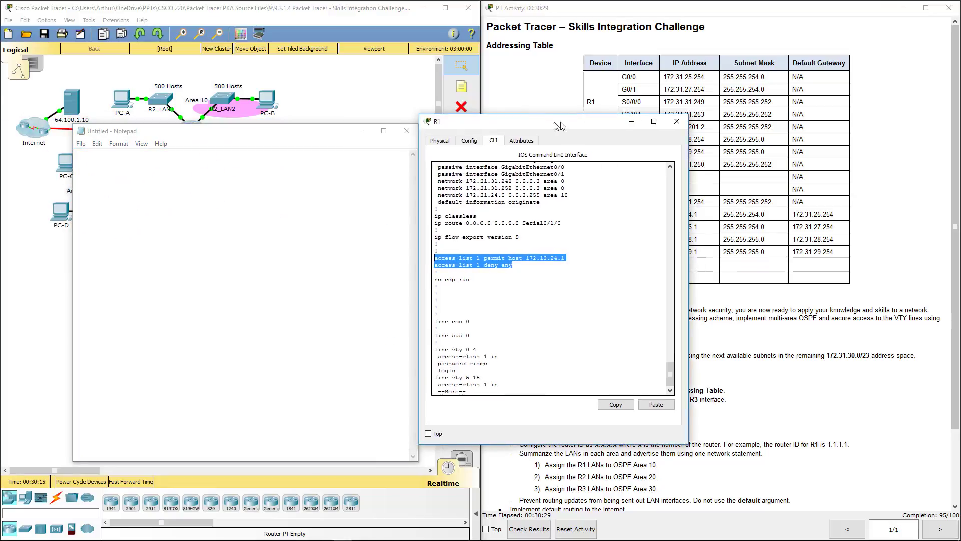
pyautogui.click(440, 260)
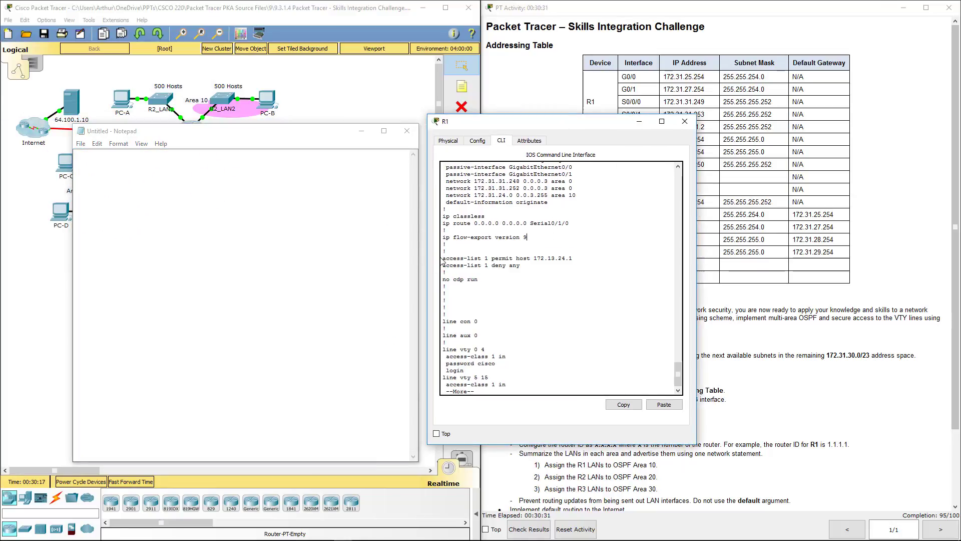
pyautogui.moveTo(443, 258)
pyautogui.mouseDown()
pyautogui.moveTo(531, 265)
pyautogui.moveTo(438, 252)
pyautogui.mouseUp()
pyautogui.hotkey('ctrl', 'c')
pyautogui.click(116, 223)
pyautogui.click(539, 263)
pyautogui.click(635, 405)
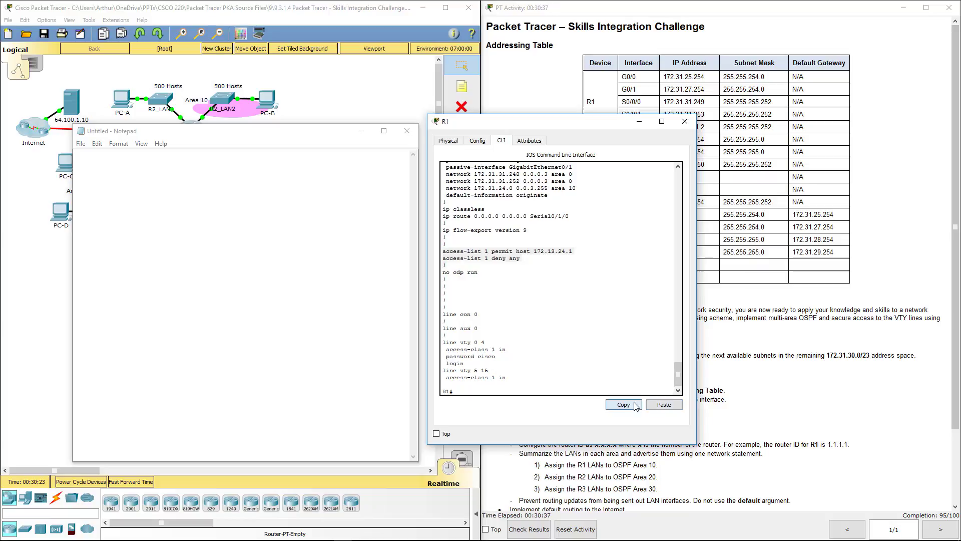
pyautogui.click(243, 296)
pyautogui.hotkey('ctrl', 'v')
pyautogui.press('BackSpace')
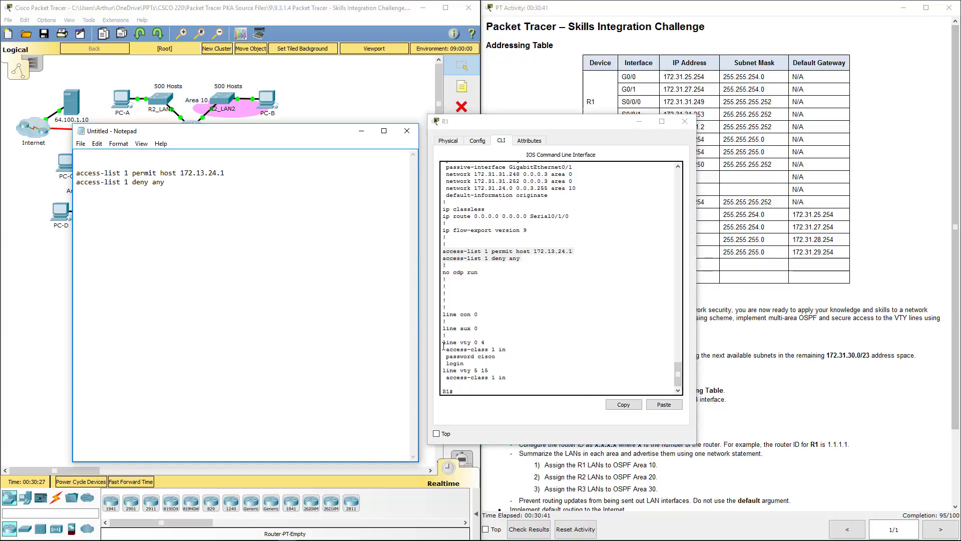
pyautogui.moveTo(444, 344); pyautogui.dragTo(513, 375)
pyautogui.click(624, 405)
pyautogui.click(195, 198)
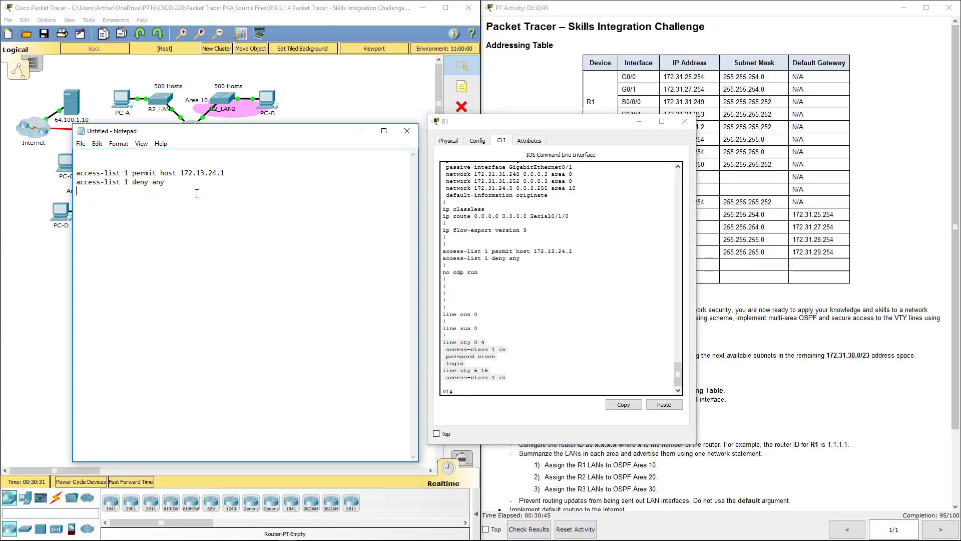
pyautogui.hotkey('ctrl', 'v')
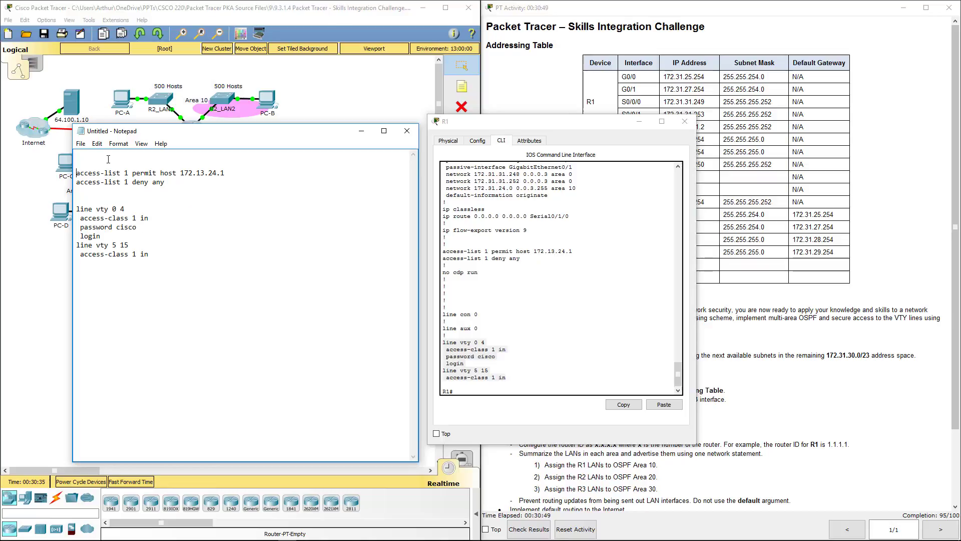
# Prefix the ACL lines with 'no' and add copies permitting host 172.31.24.1.
pyautogui.click(76, 173)
pyautogui.write('no')
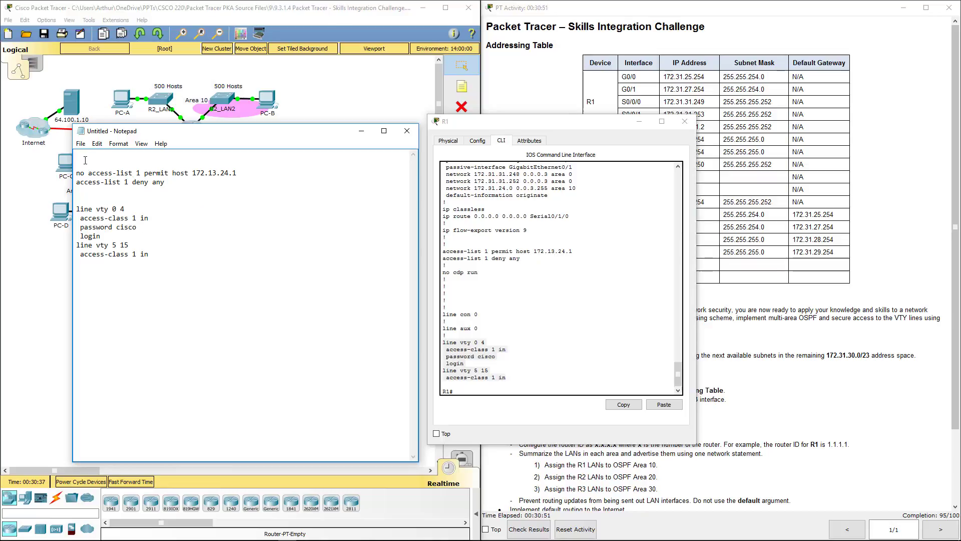
pyautogui.click(77, 182)
pyautogui.write('no')
pyautogui.moveTo(178, 182); pyautogui.dragTo(75, 200)
pyautogui.hotkey('ctrl', 'c')
pyautogui.click(92, 191)
pyautogui.hotkey('ctrl', 'v')
pyautogui.press('Return')
pyautogui.press('Delete')
pyautogui.press('Delete')
pyautogui.click(199, 191)
pyautogui.press('BackSpace')
pyautogui.write('1')
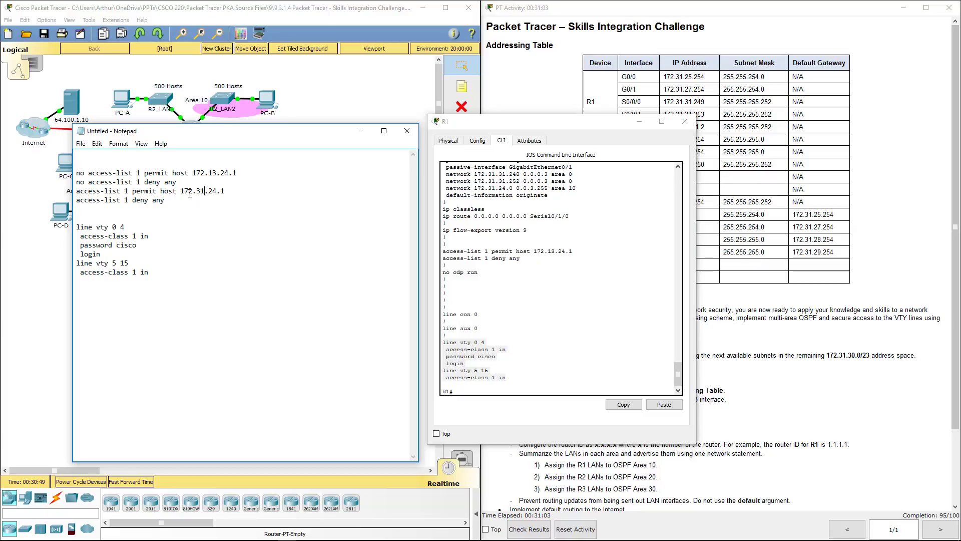
# Select the four drafted access-list commands and type 'conf t' in R1's CLI.
pyautogui.moveTo(76, 172); pyautogui.dragTo(196, 179)
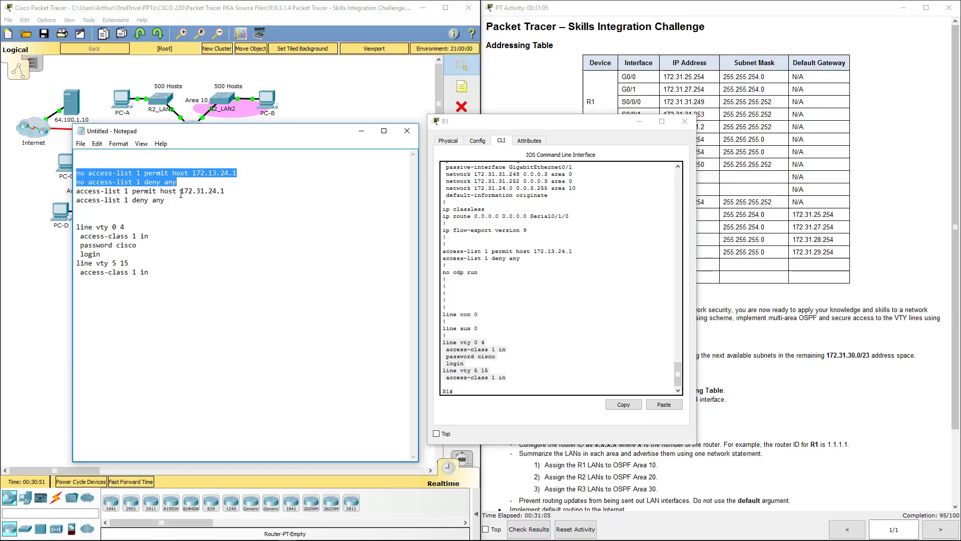
pyautogui.click(165, 200)
pyautogui.keyDown('shift'); pyautogui.click(62, 176); pyautogui.keyUp('shift')
pyautogui.moveTo(61, 177); pyautogui.dragTo(55, 169)
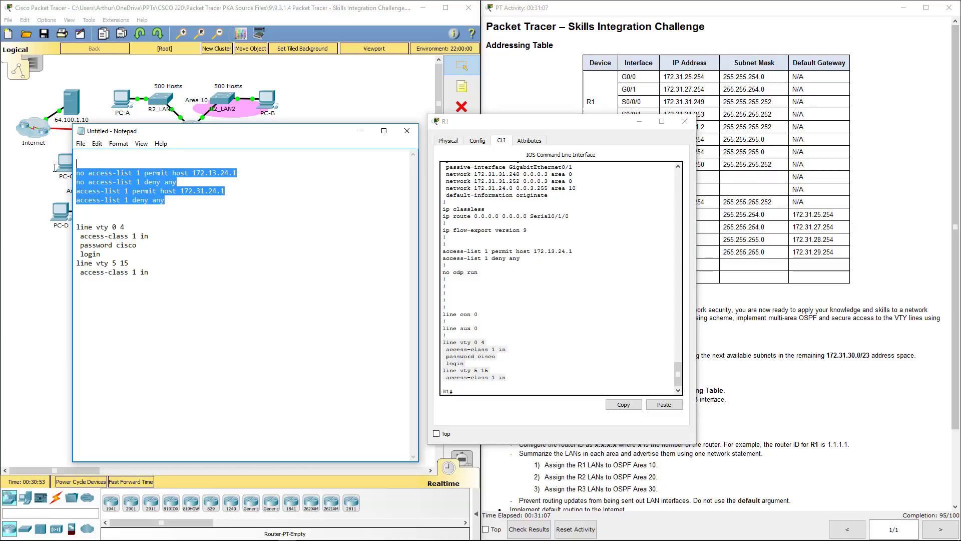
pyautogui.click(497, 349)
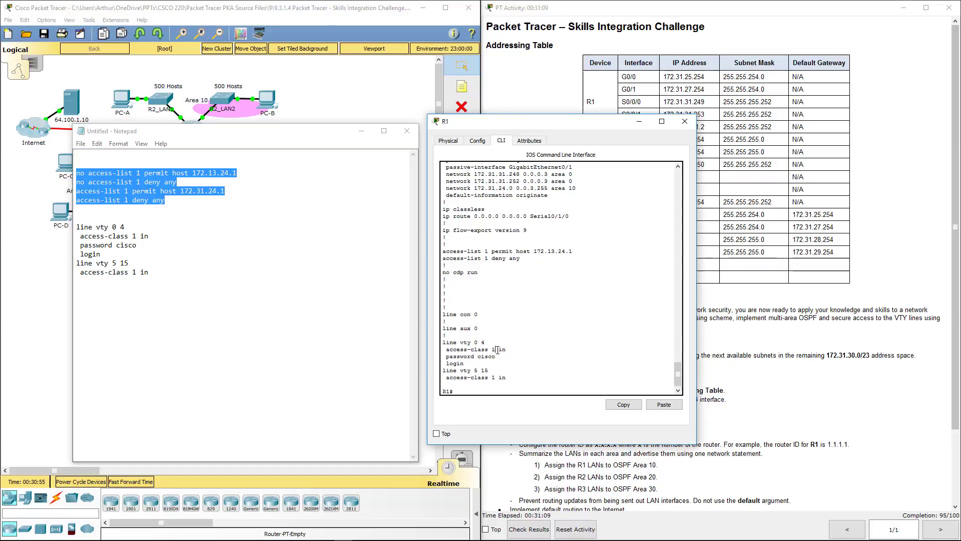
pyautogui.write('conf t')
# Paste the corrected access-list 1 commands into R1's global configuration mode and exit.
pyautogui.press('Return')
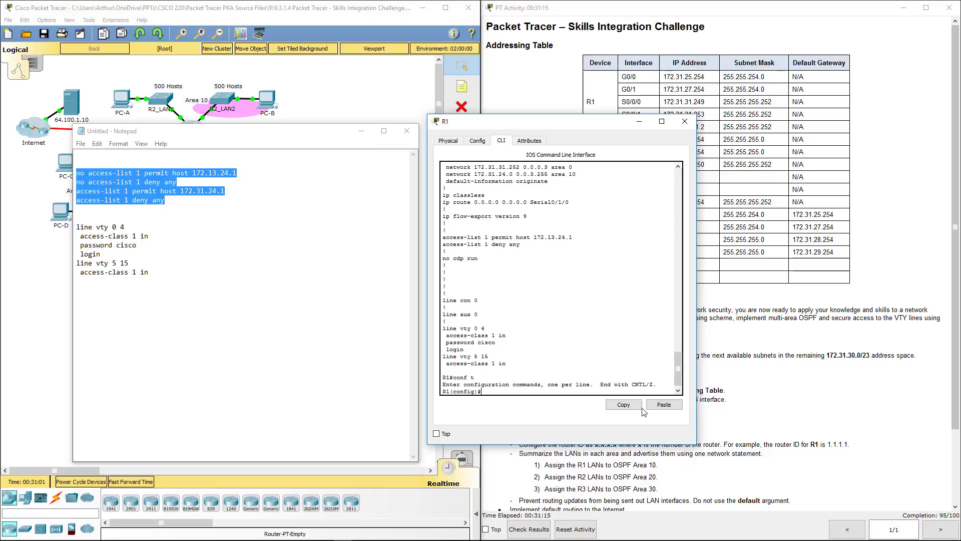
pyautogui.click(664, 404)
pyautogui.press('Return')
pyautogui.press('Return')
pyautogui.press('Return')
pyautogui.press('Return')
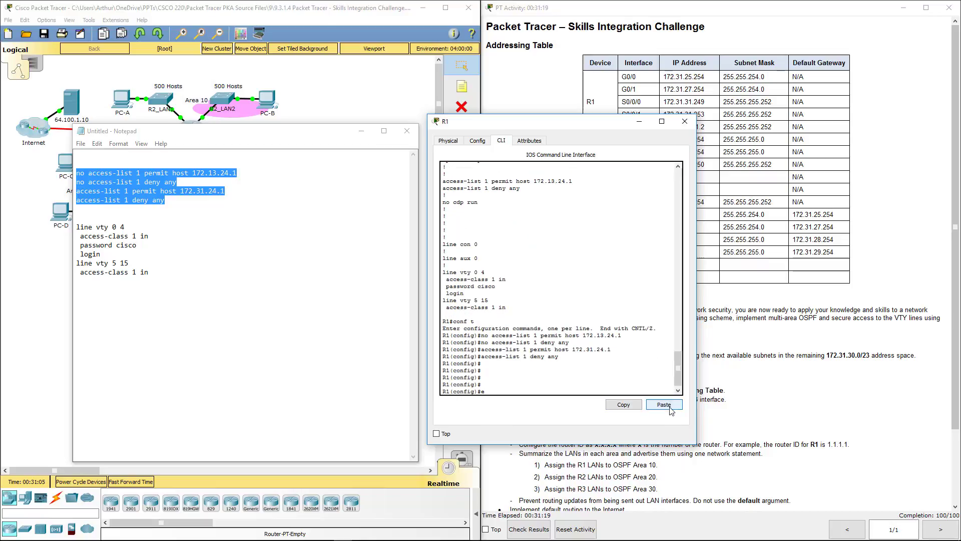
pyautogui.write('end')
pyautogui.press('Return')
pyautogui.press('Return')
pyautogui.press('Return')
pyautogui.press('Return')
pyautogui.press('Return')
pyautogui.press('Return')
pyautogui.press('Return')
pyautogui.press('Return')
pyautogui.press('Return')
pyautogui.press('Return')
pyautogui.press('Return')
pyautogui.press('Return')
pyautogui.press('Return')
pyautogui.press('Return')
pyautogui.press('Return')
pyautogui.press('Return')
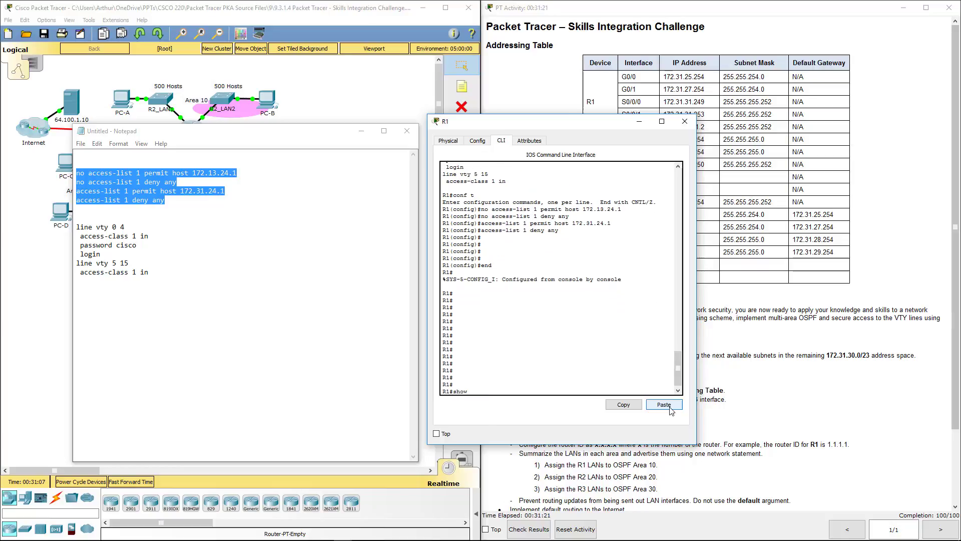
# Verify the new ACL and VTY lines in 'show run', then close R1's window.
pyautogui.write('show run')
pyautogui.press('Return')
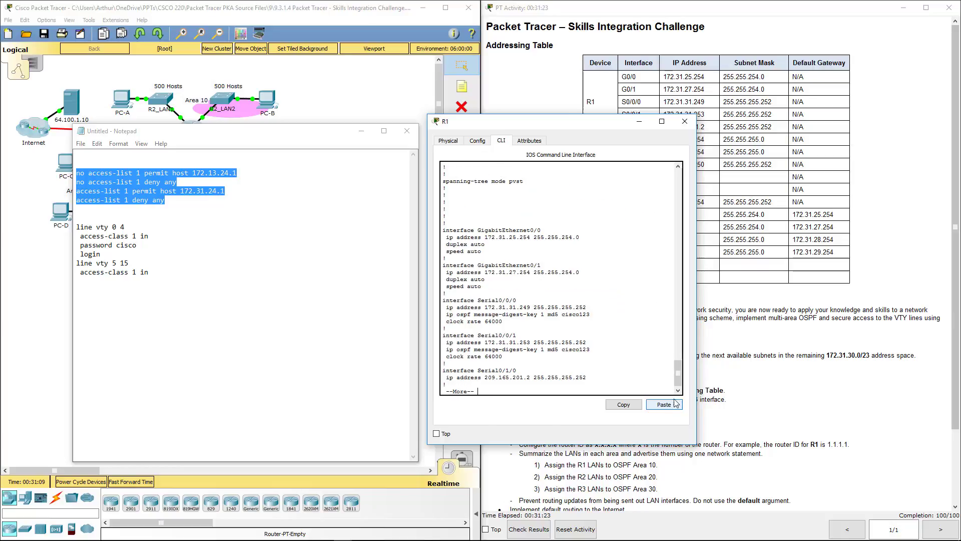
pyautogui.press('space')
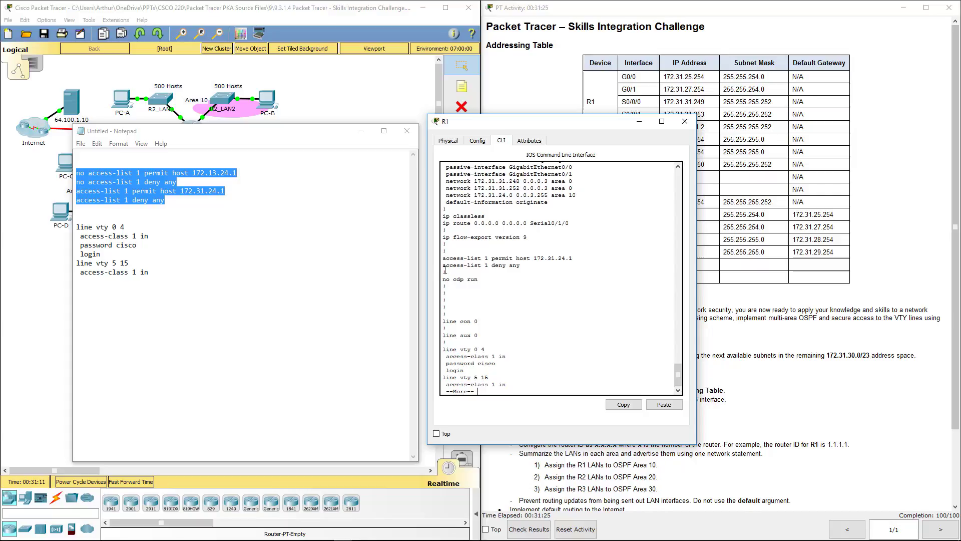
pyautogui.moveTo(457, 260); pyautogui.dragTo(558, 264)
pyautogui.click(558, 264)
pyautogui.moveTo(458, 348); pyautogui.dragTo(507, 383)
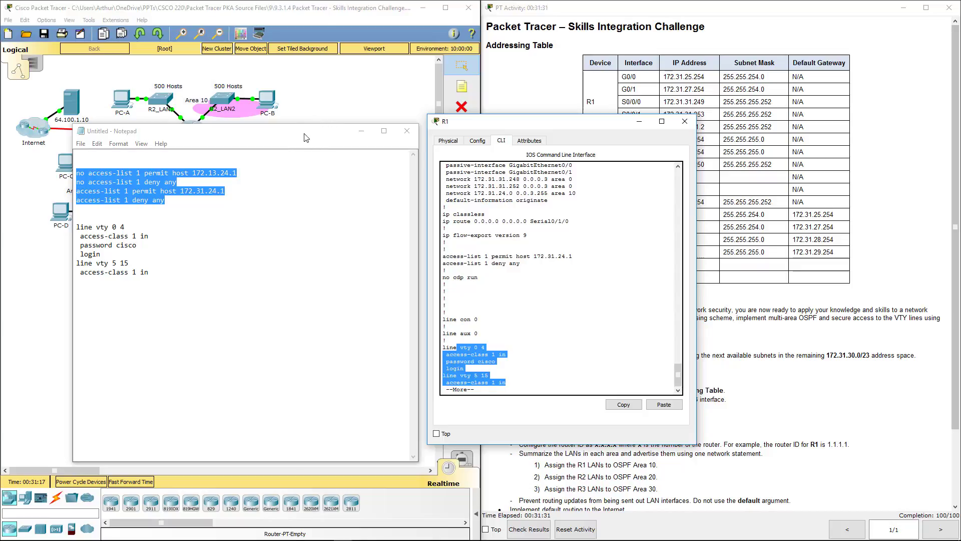
pyautogui.click(7, 132)
pyautogui.click(684, 121)
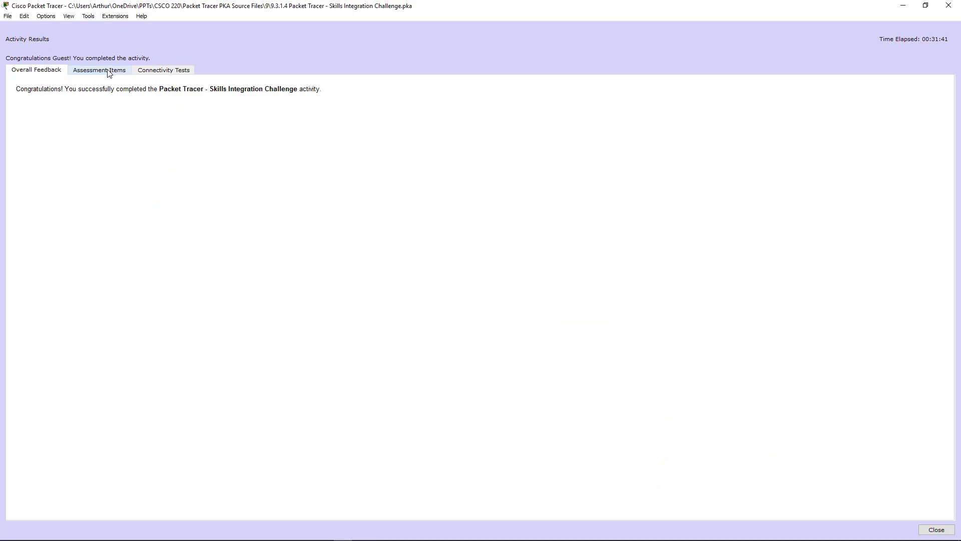
# Open the Assessment Items view to confirm all 45/45 items correct.
pyautogui.click(109, 74)
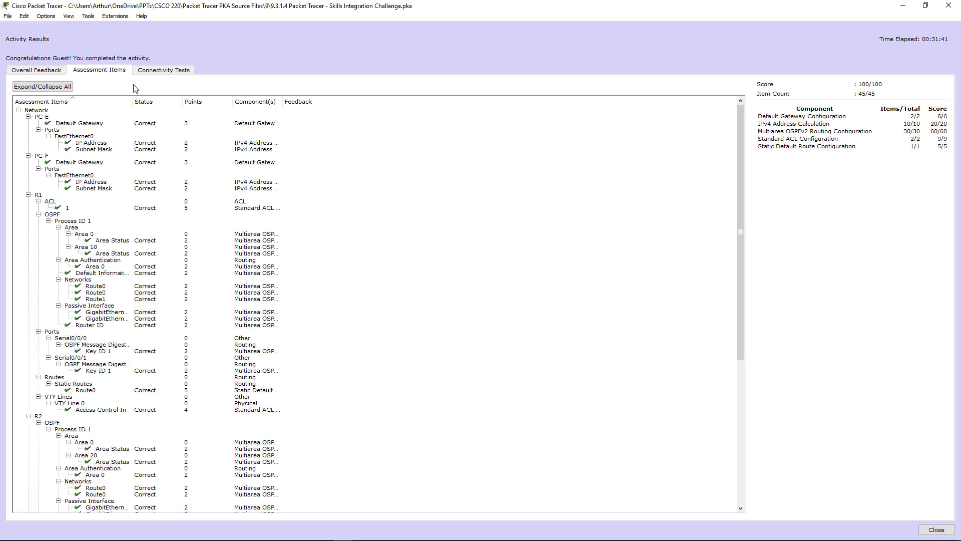